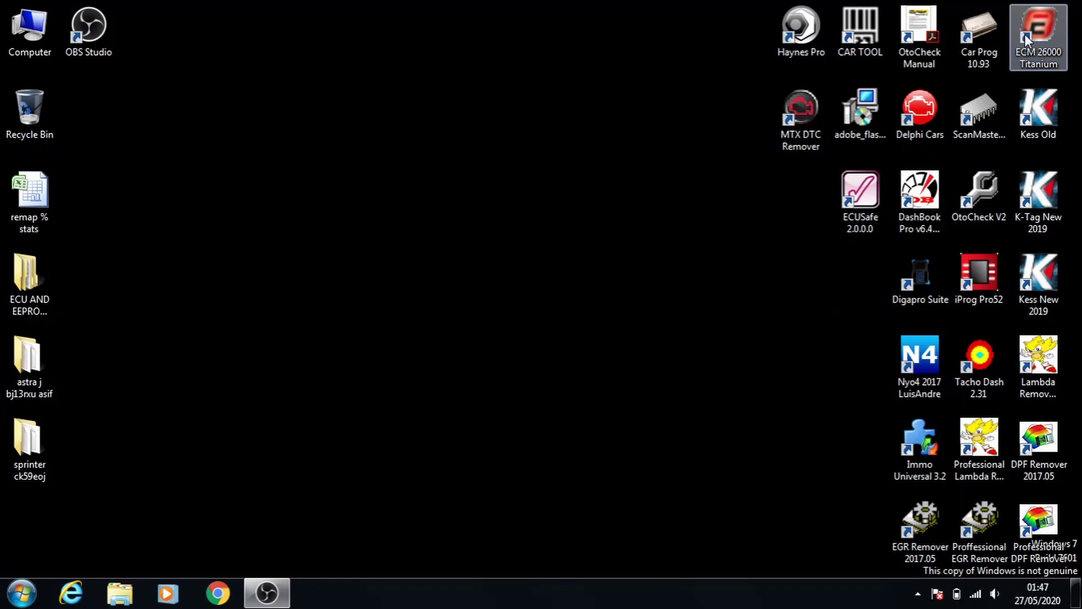
Step: Launch ECM 26000 Titanium from its desktop shortcut
{"action": "double_click", "coordinate": [1025, 34]}
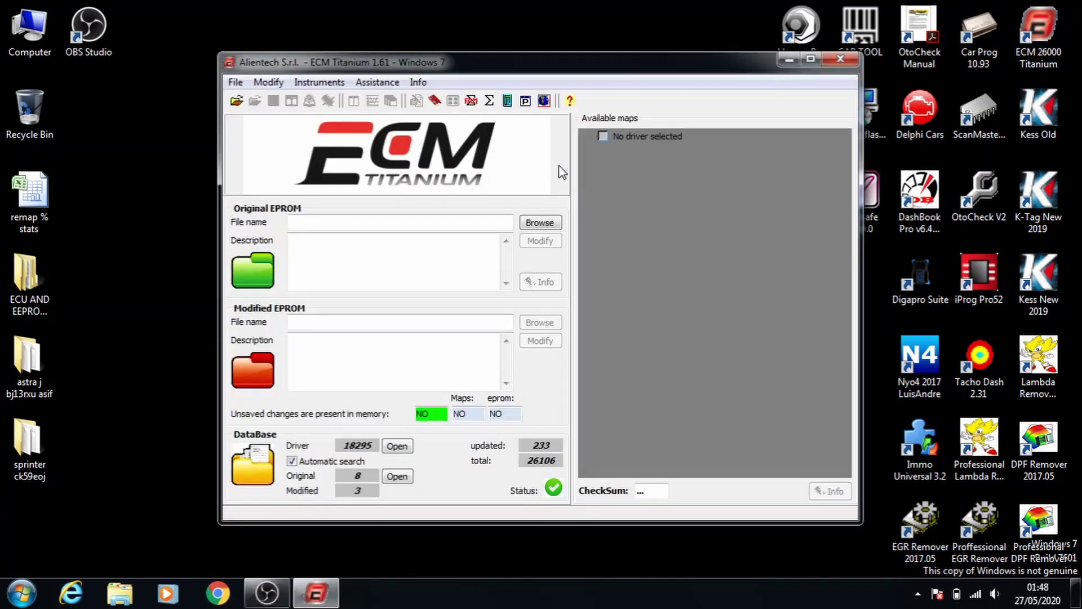
Step: Load 'sprinter original ck59' from Desktop > sprinter ck59eoj as the original EPROM, declining the database prompt
{"action": "left_click", "coordinate": [540, 223]}
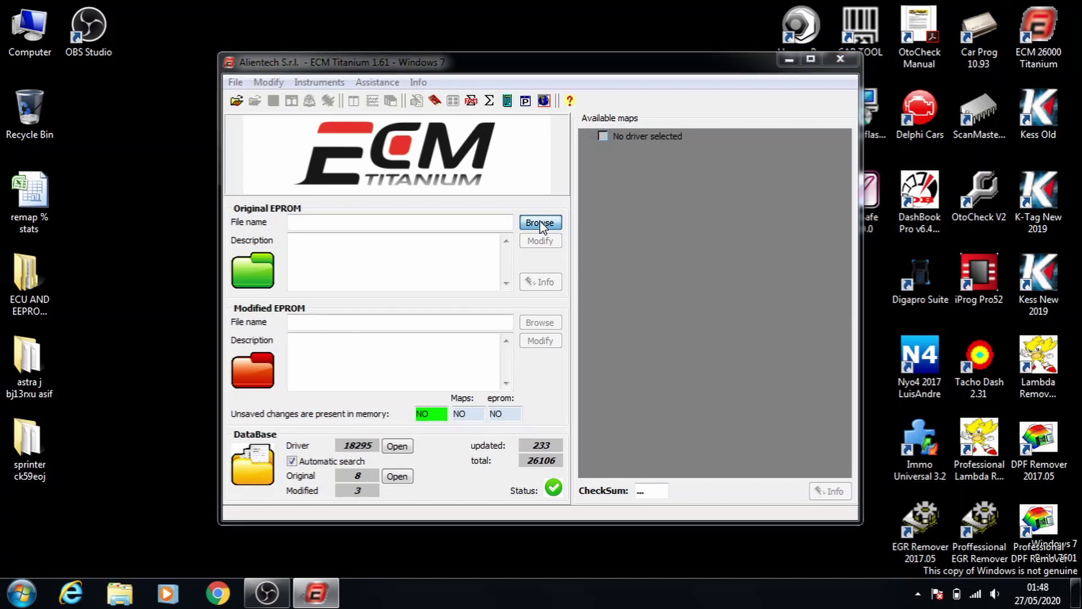
{"action": "left_click_drag", "start_coordinate": [753, 289], "coordinate": [754, 301]}
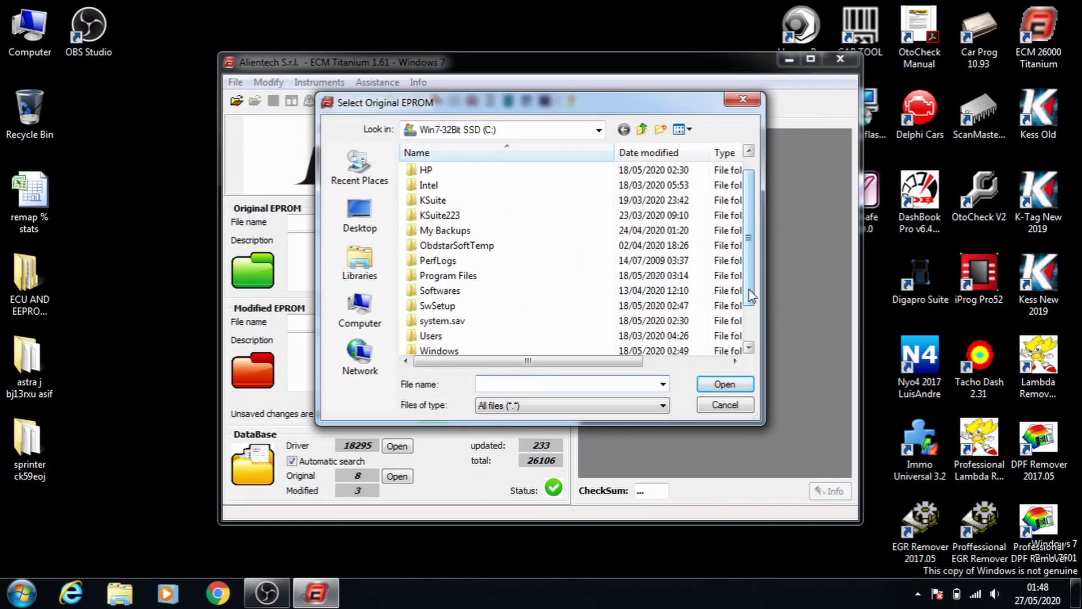
{"action": "left_click", "coordinate": [360, 217]}
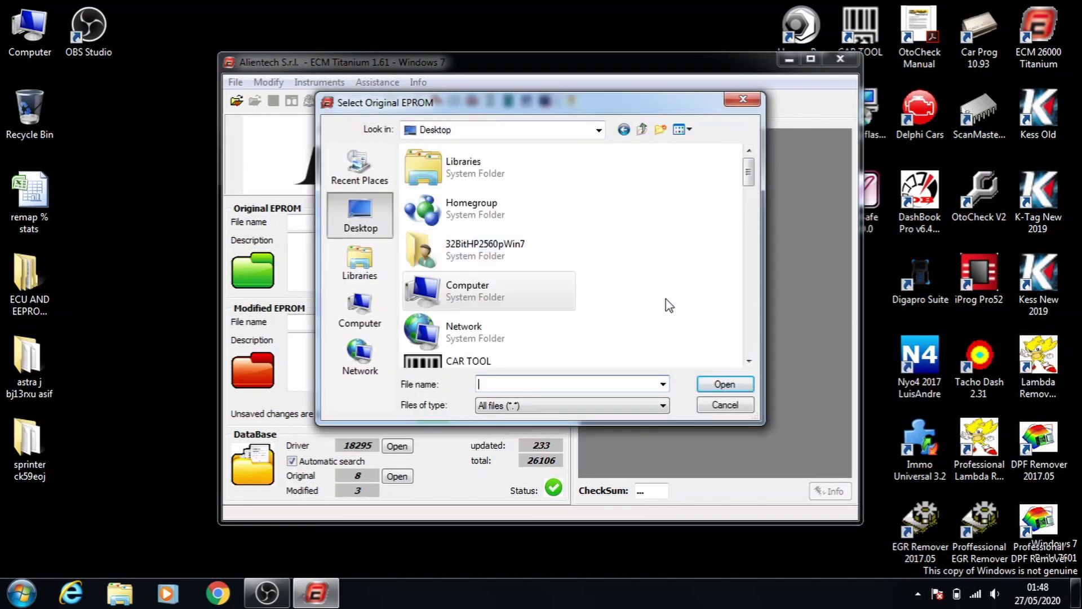
{"action": "left_click", "coordinate": [749, 342]}
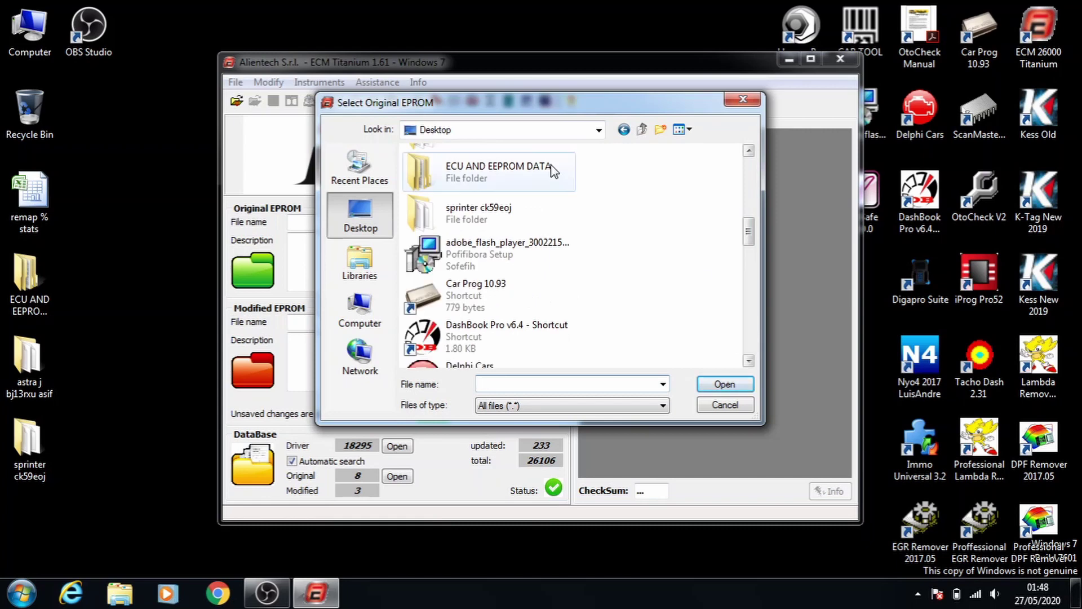
{"action": "double_click", "coordinate": [505, 209]}
{"action": "double_click", "coordinate": [498, 185]}
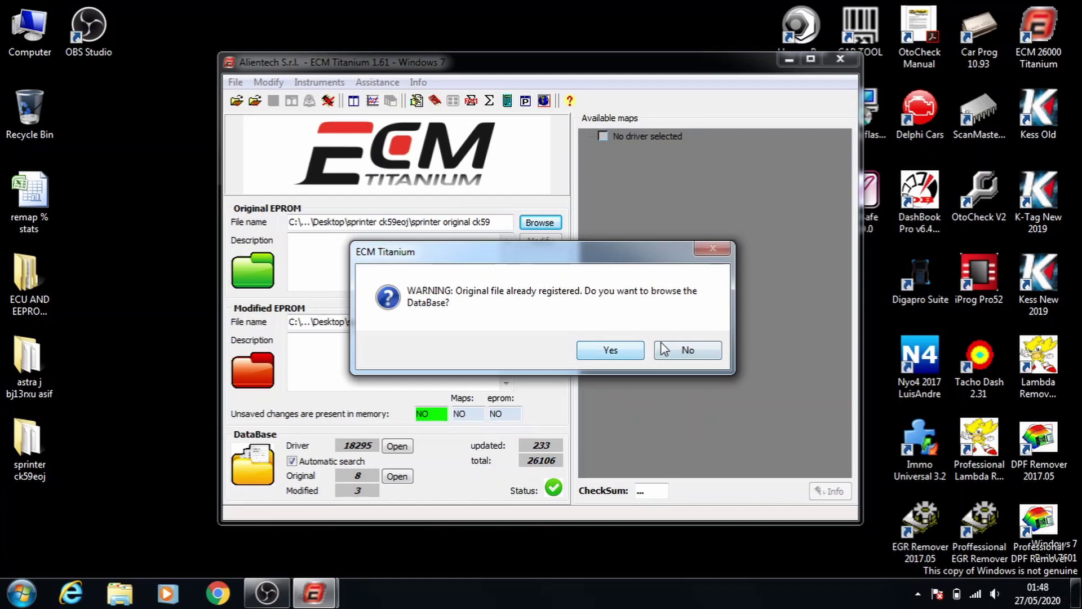
{"action": "left_click", "coordinate": [668, 342]}
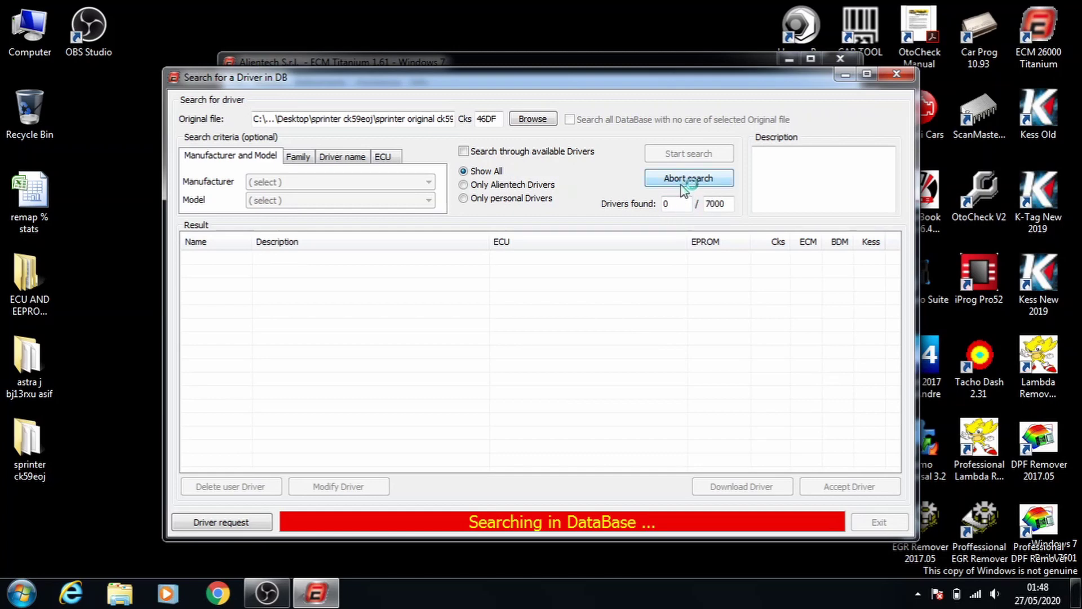
Step: Search the whole database for MERCEDES SPRINTER drivers
{"action": "left_click", "coordinate": [403, 198]}
{"action": "left_click", "coordinate": [402, 185]}
{"action": "left_click", "coordinate": [402, 185]}
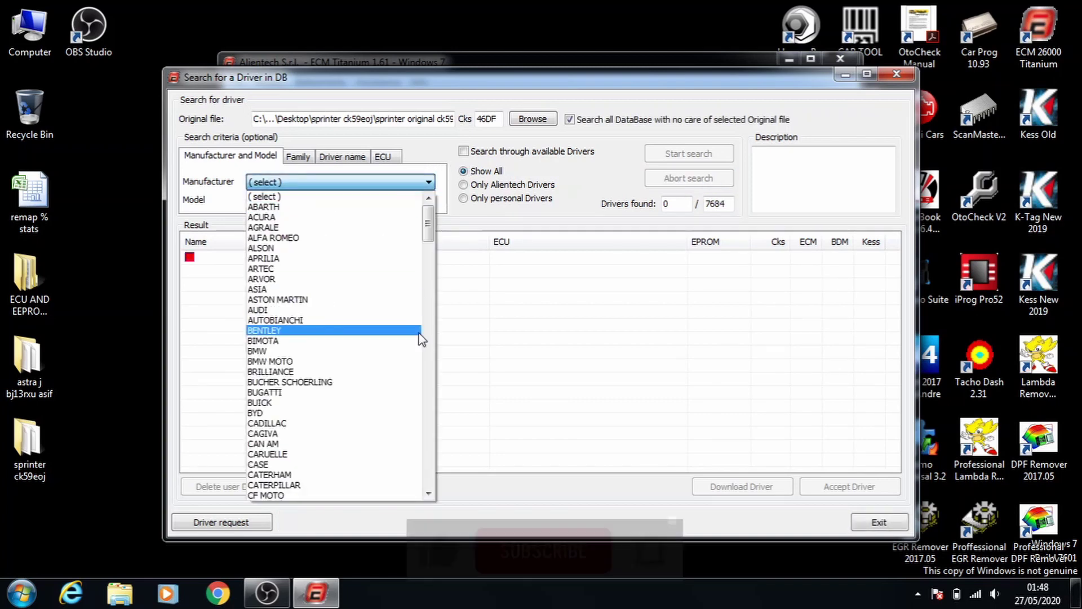
{"action": "scroll", "coordinate": [428, 355], "scroll_direction": "down", "scroll_amount": 15}
{"action": "left_click", "coordinate": [428, 417]}
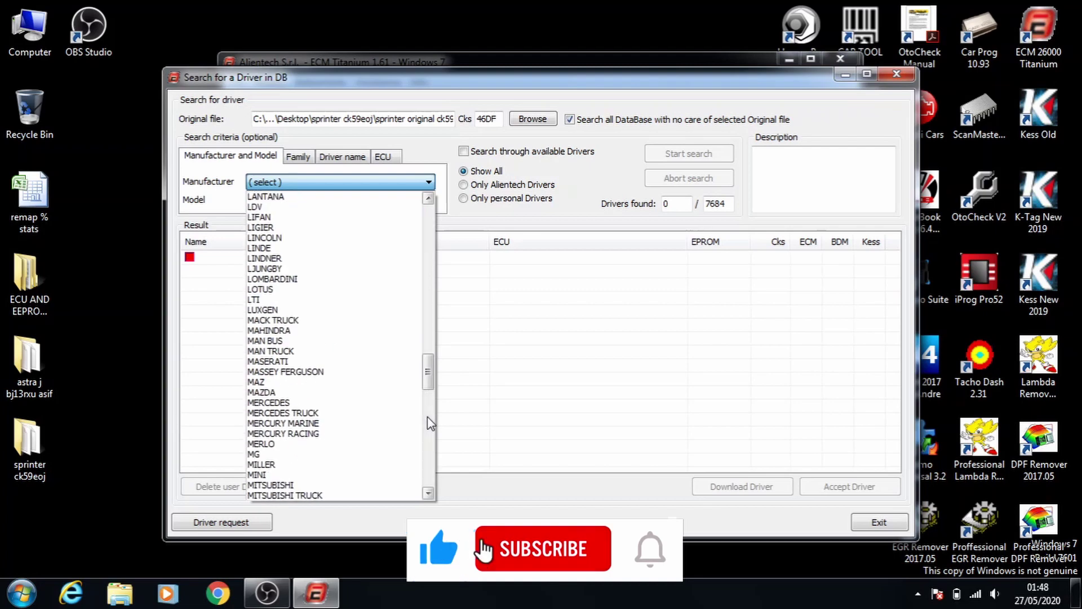
{"action": "left_click", "coordinate": [397, 403]}
{"action": "left_click", "coordinate": [343, 200]}
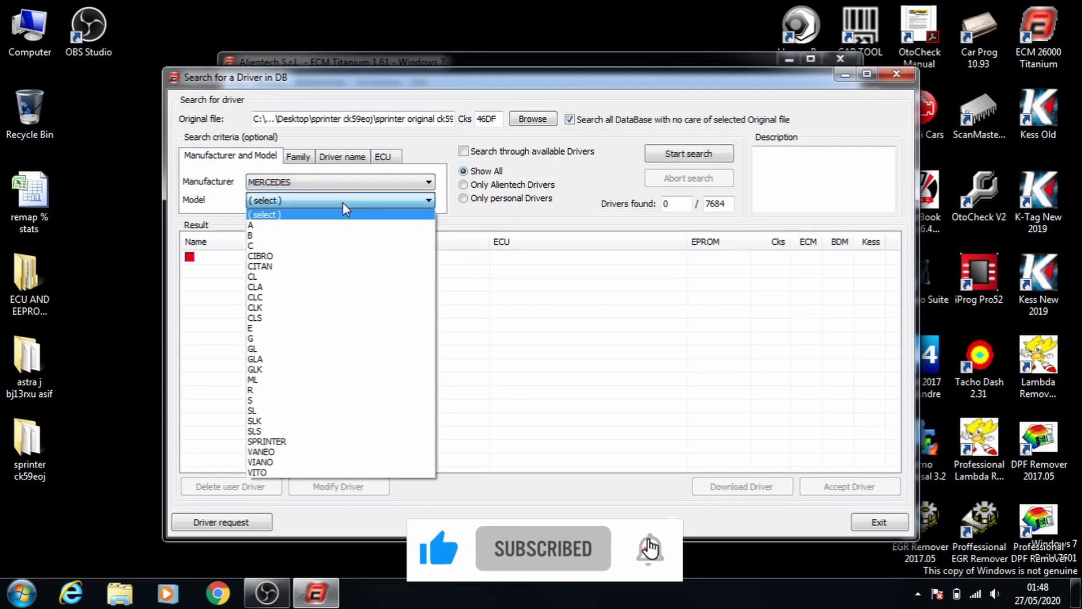
{"action": "left_click", "coordinate": [385, 441]}
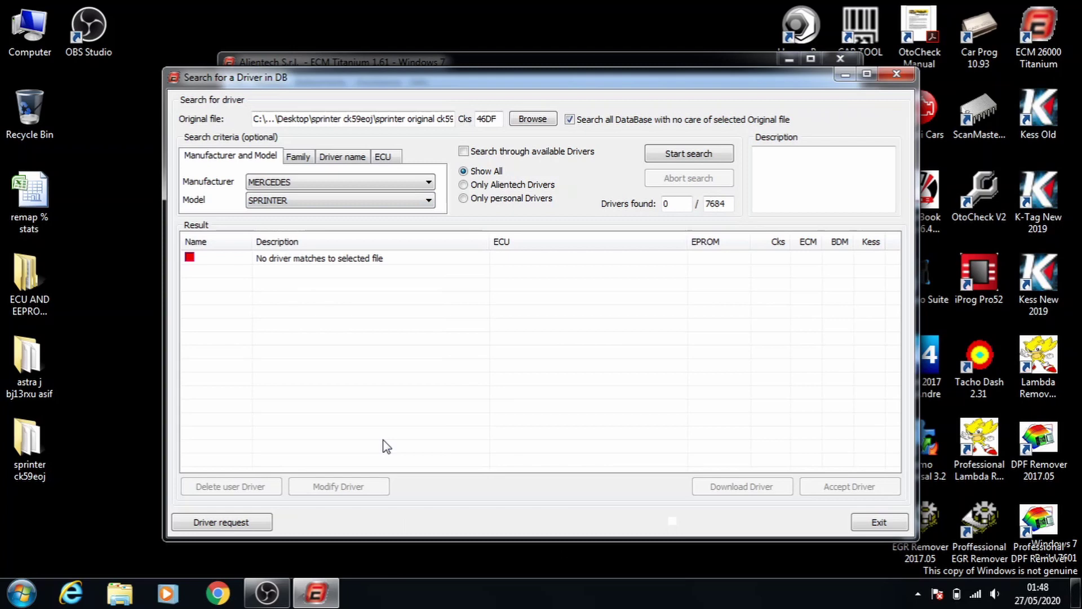
{"action": "left_click", "coordinate": [668, 155]}
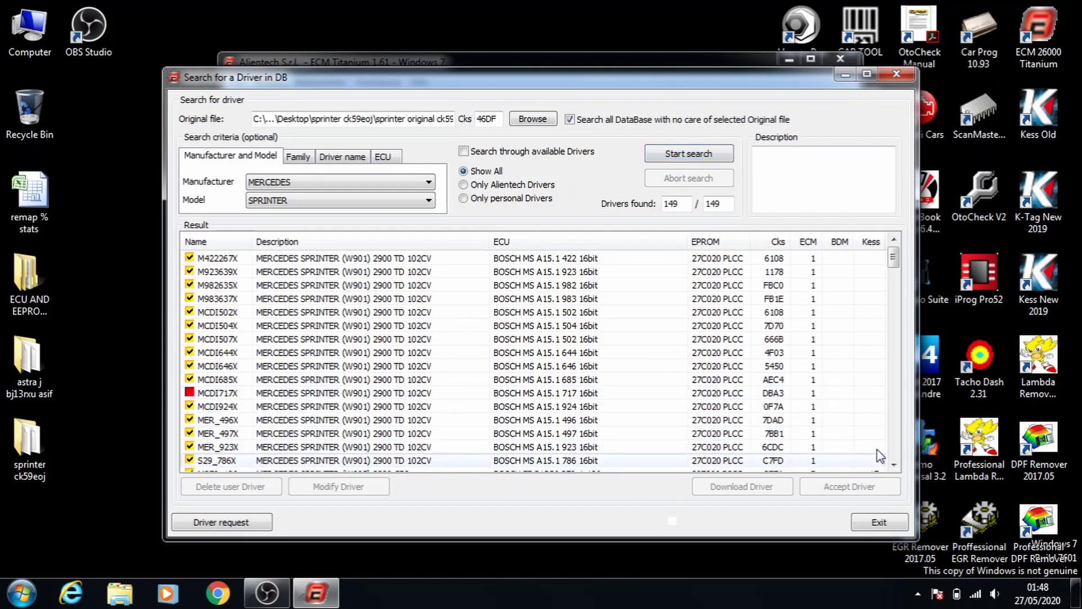
Step: Apply the M566_139 driver without downloading the newer version, and save the original into the database
{"action": "left_click", "coordinate": [894, 465]}
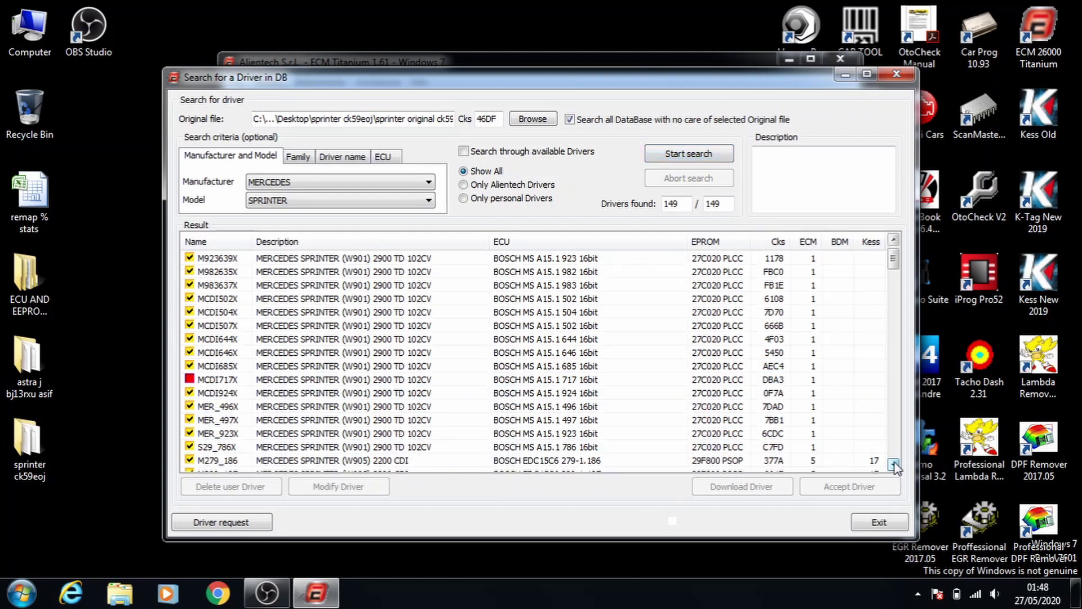
{"action": "left_click", "coordinate": [894, 464]}
{"action": "scroll", "coordinate": [897, 449], "scroll_direction": "down", "scroll_amount": 15}
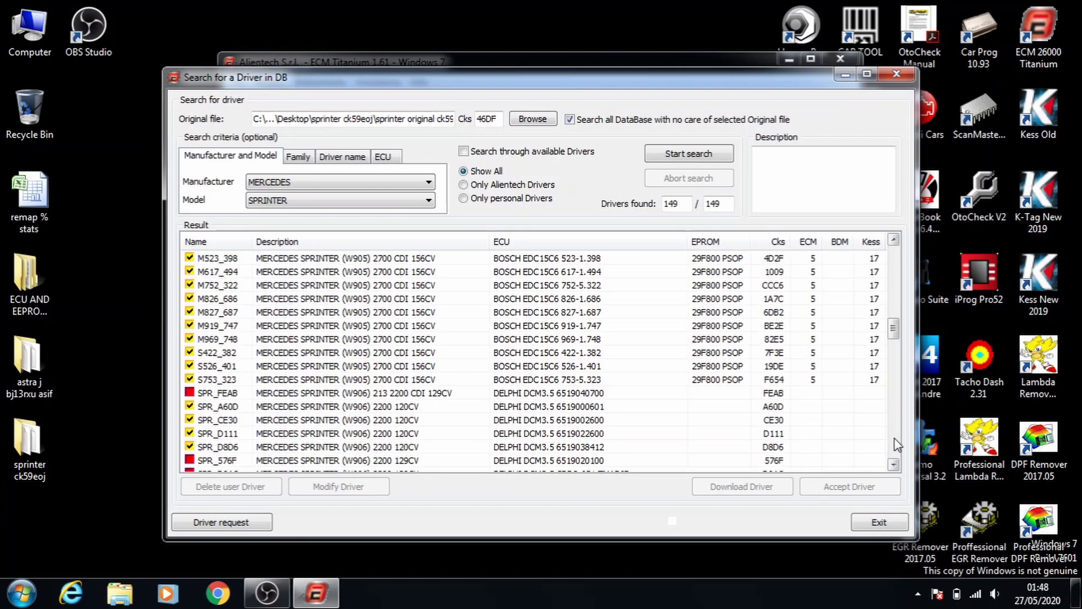
{"action": "scroll", "coordinate": [897, 445], "scroll_direction": "down", "scroll_amount": 5}
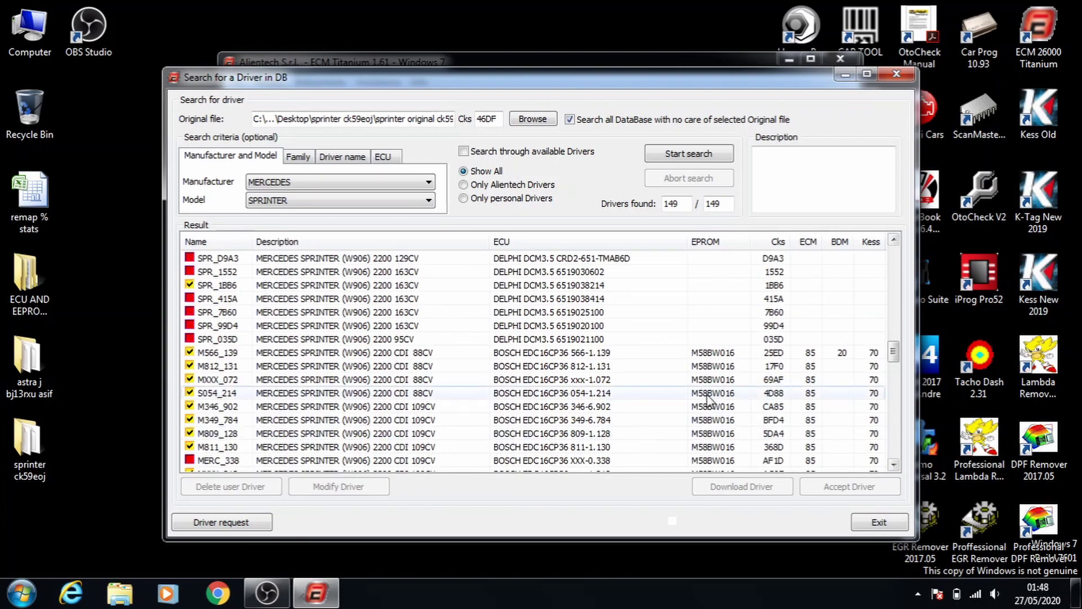
{"action": "double_click", "coordinate": [629, 360]}
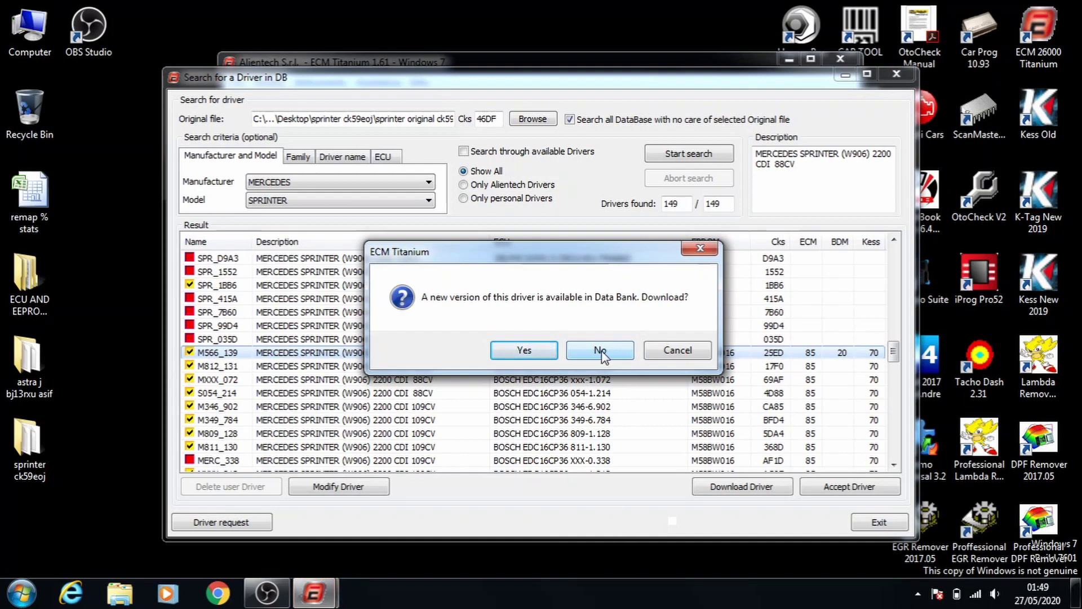
{"action": "left_click", "coordinate": [600, 348]}
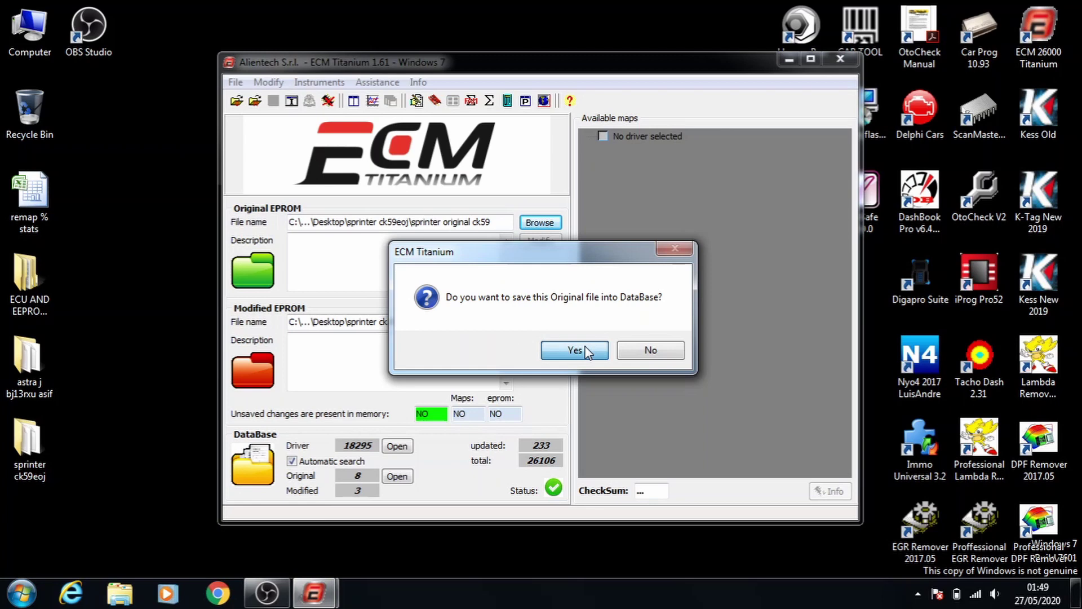
{"action": "left_click", "coordinate": [575, 350]}
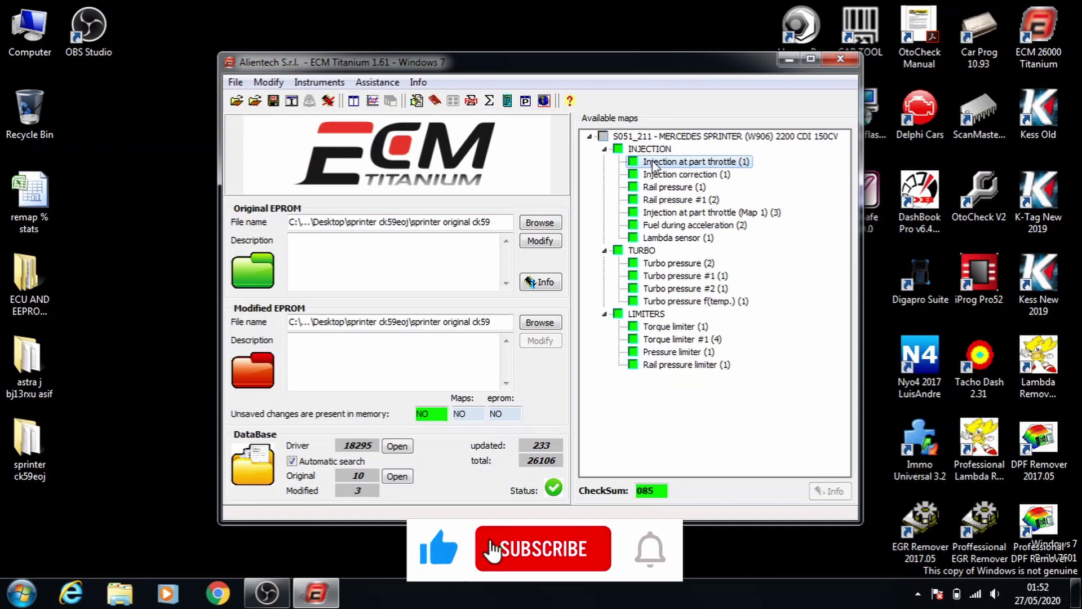
Step: Open the Injection at part throttle map under INJECTION
{"action": "double_click", "coordinate": [654, 162]}
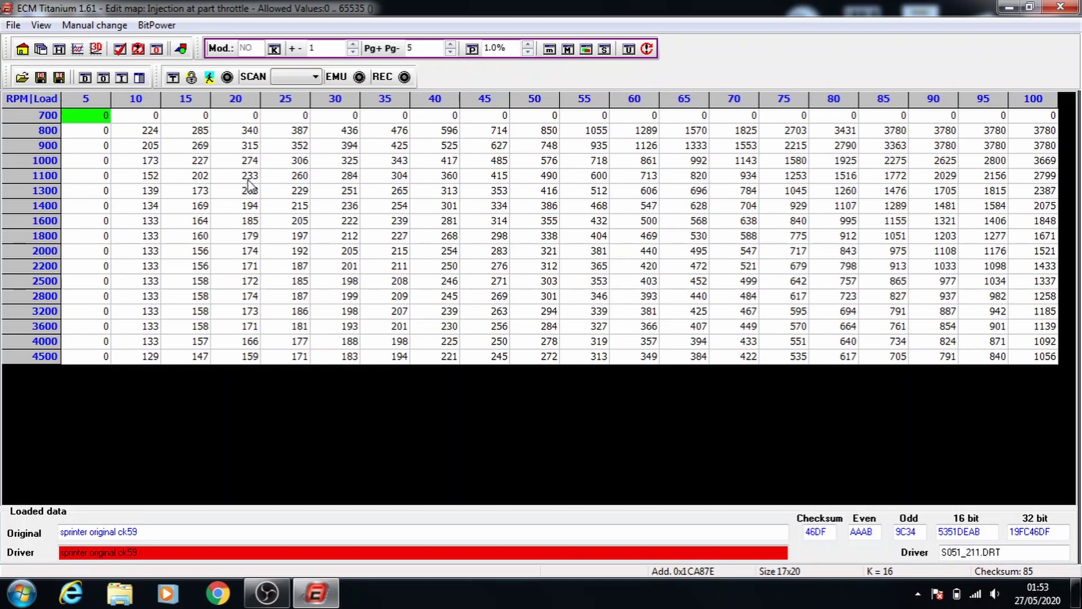
Step: In percentage mode, raise blocks from rpm/load 1000/20, 1100/25, 1300/30 and 1400/35 by 1% each
{"action": "left_click", "coordinate": [243, 162]}
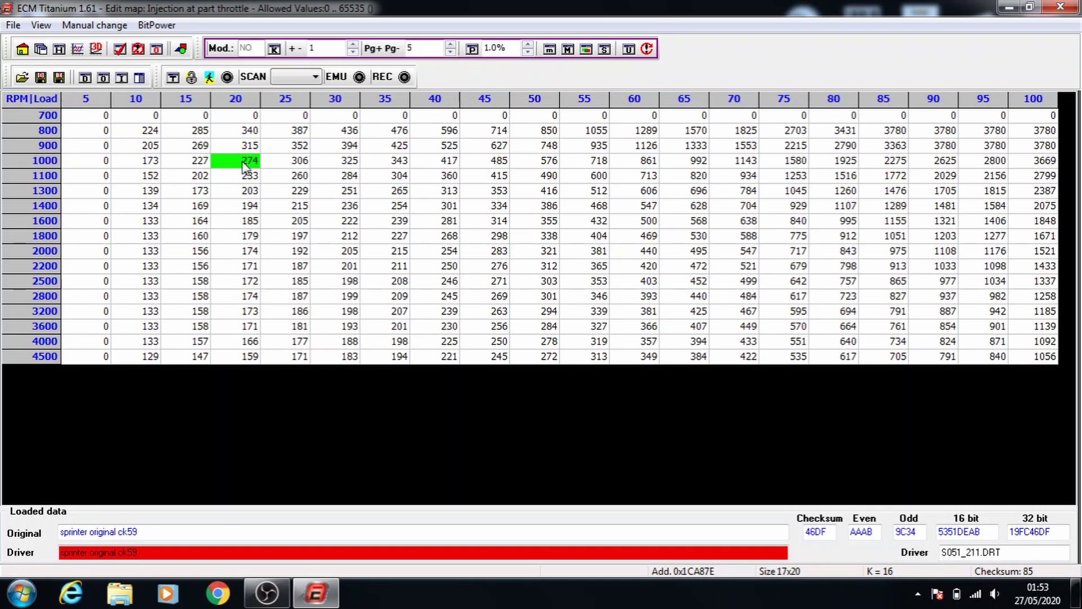
{"action": "left_click_drag", "start_coordinate": [243, 164], "coordinate": [1037, 364]}
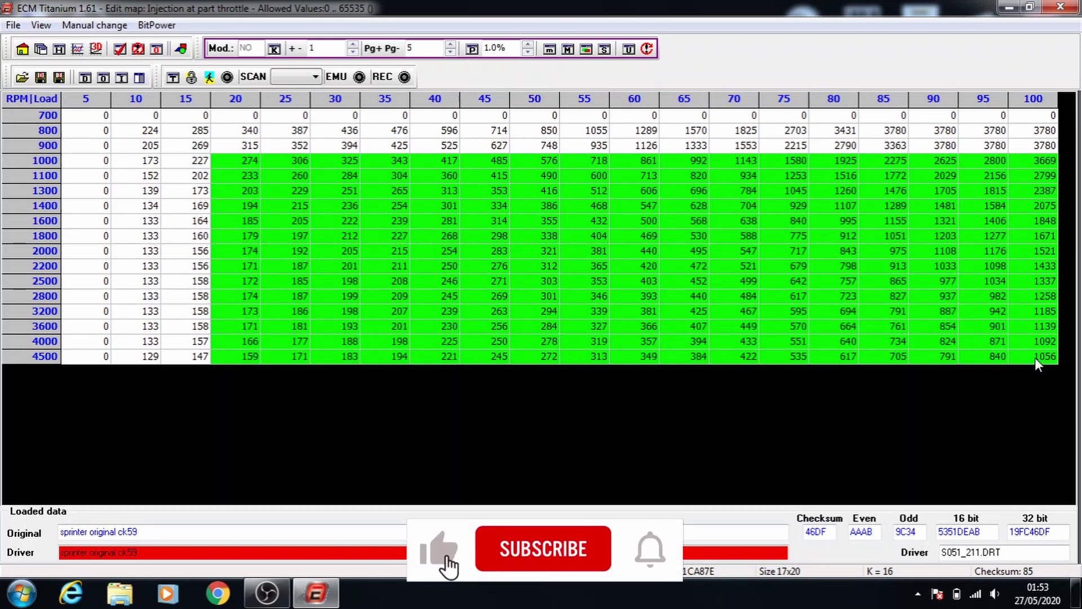
{"action": "left_click", "coordinate": [472, 49]}
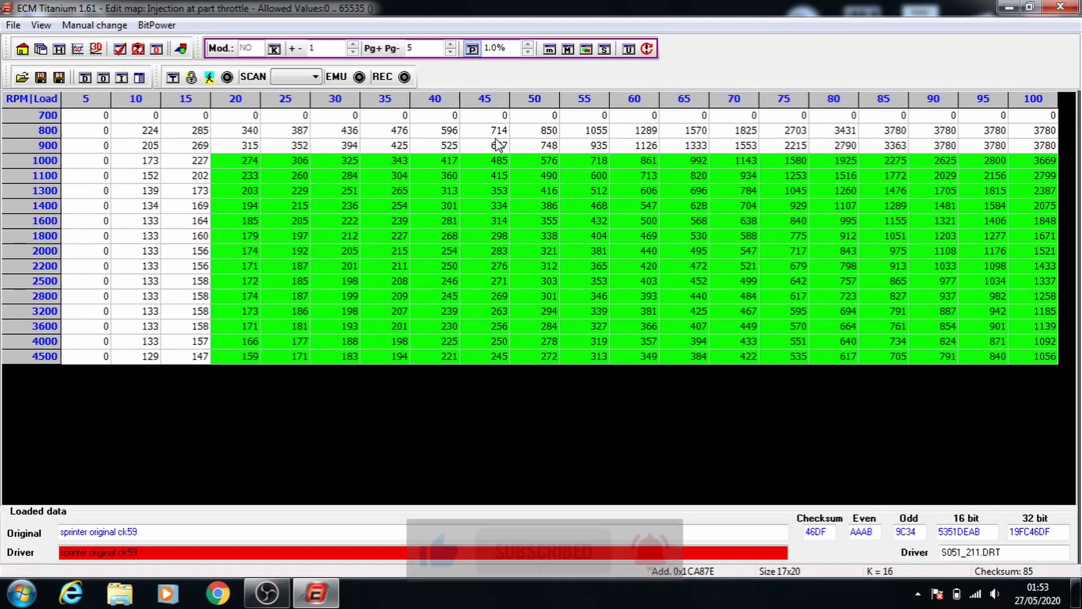
{"action": "key", "text": "plus"}
{"action": "left_click_drag", "start_coordinate": [304, 176], "coordinate": [1029, 360]}
{"action": "key", "text": "plus"}
{"action": "left_click_drag", "start_coordinate": [351, 191], "coordinate": [1058, 370]}
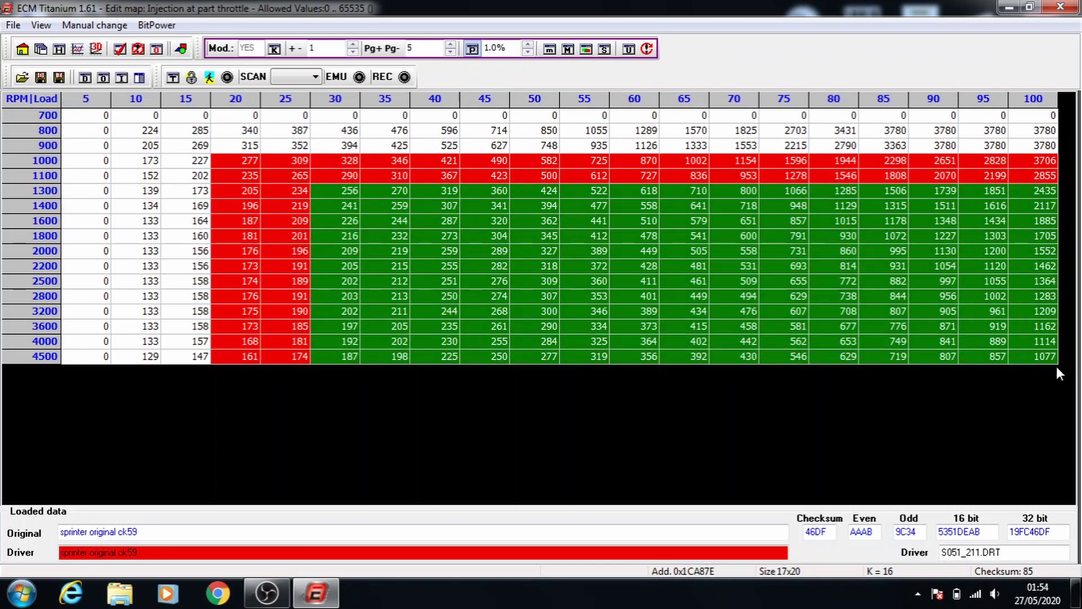
{"action": "key", "text": "plus"}
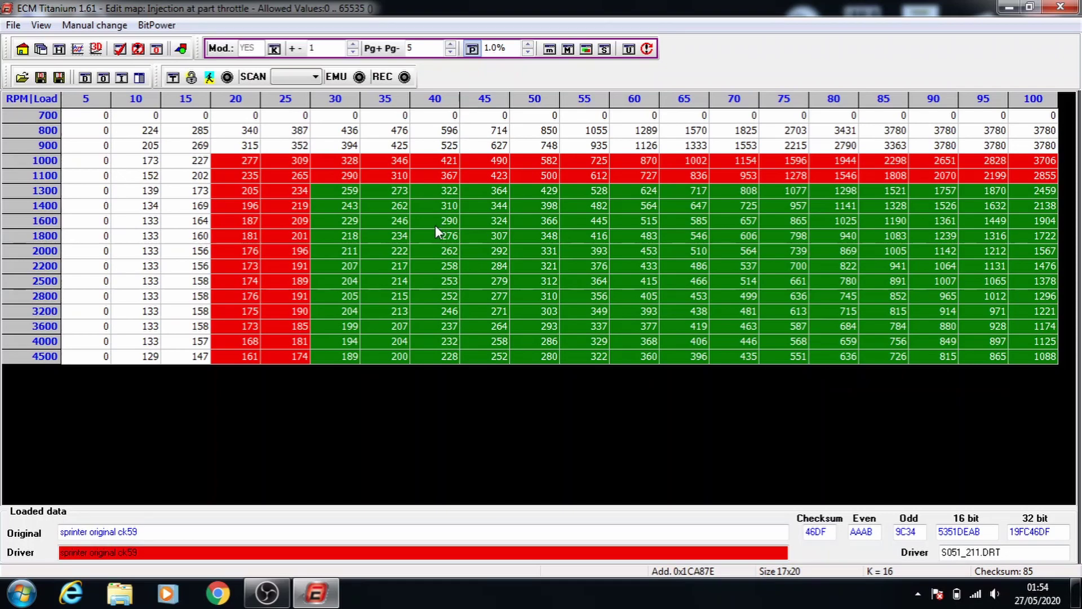
{"action": "left_click_drag", "start_coordinate": [407, 206], "coordinate": [1032, 366]}
{"action": "key", "text": "plus"}
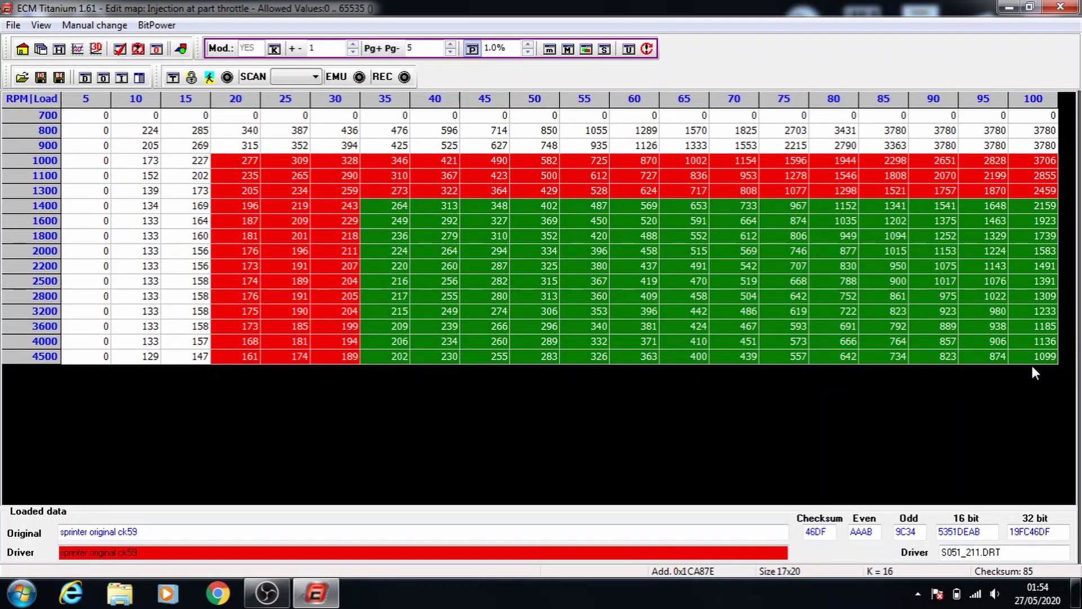
Step: Raise further stacked blocks from 1600/40, 1800/45, 2000/50 and 2200/55 by 1% each
{"action": "left_click_drag", "start_coordinate": [427, 225], "coordinate": [1075, 391]}
{"action": "key", "text": "plus"}
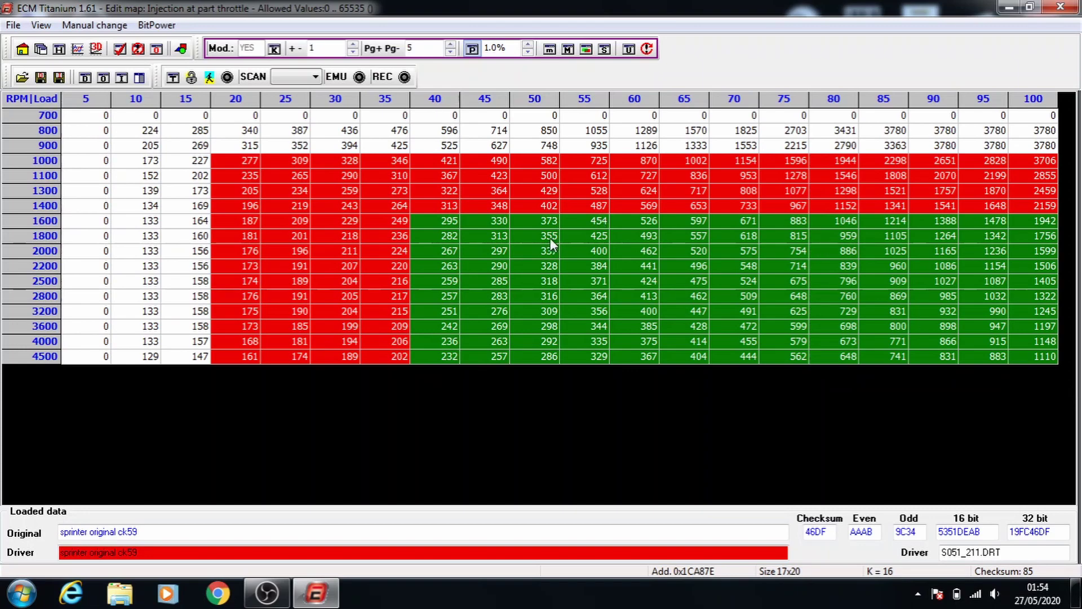
{"action": "left_click_drag", "start_coordinate": [495, 238], "coordinate": [1038, 361]}
{"action": "key", "text": "plus"}
{"action": "left_click_drag", "start_coordinate": [541, 251], "coordinate": [744, 296]}
{"action": "left_click_drag", "start_coordinate": [665, 279], "coordinate": [1019, 360]}
{"action": "key", "text": "plus"}
{"action": "left_click_drag", "start_coordinate": [603, 266], "coordinate": [1043, 365]}
{"action": "key", "text": "plus"}
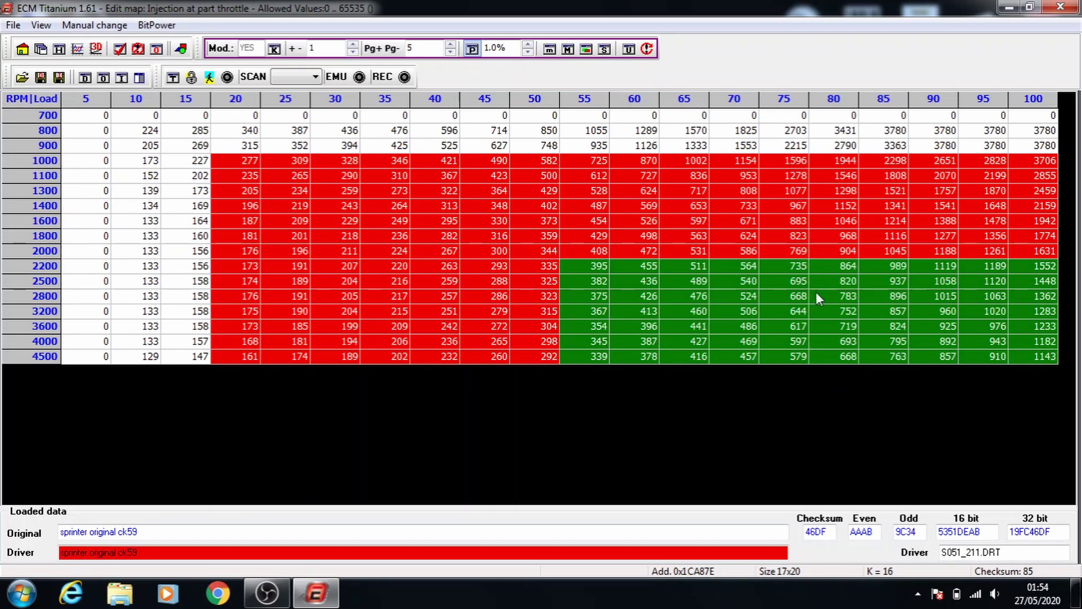
Step: Save and close the part-throttle injection map
{"action": "left_click", "coordinate": [248, 148]}
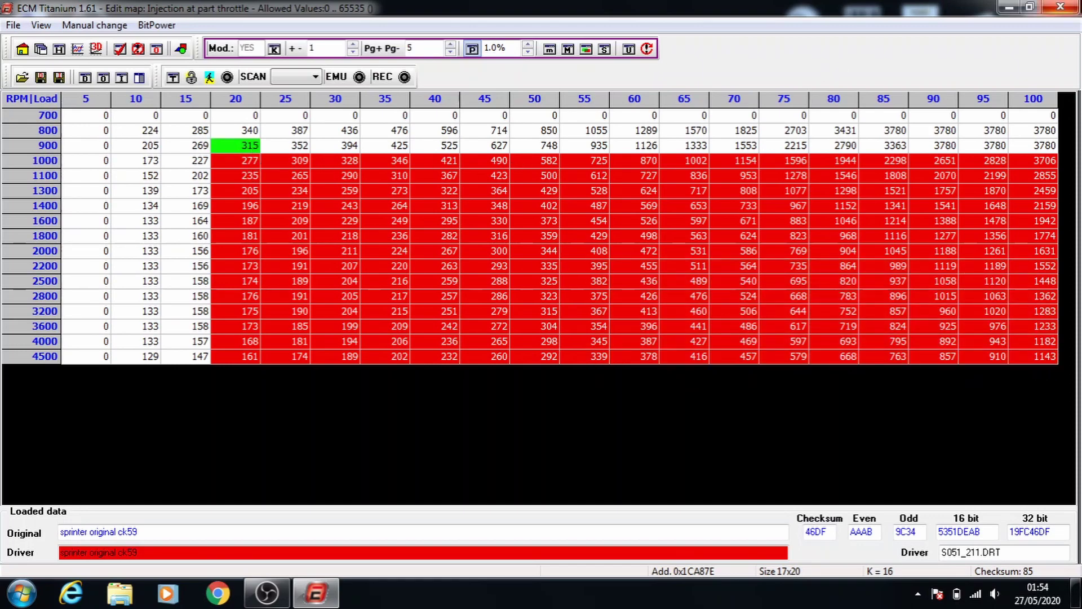
{"action": "left_click", "coordinate": [1060, 6]}
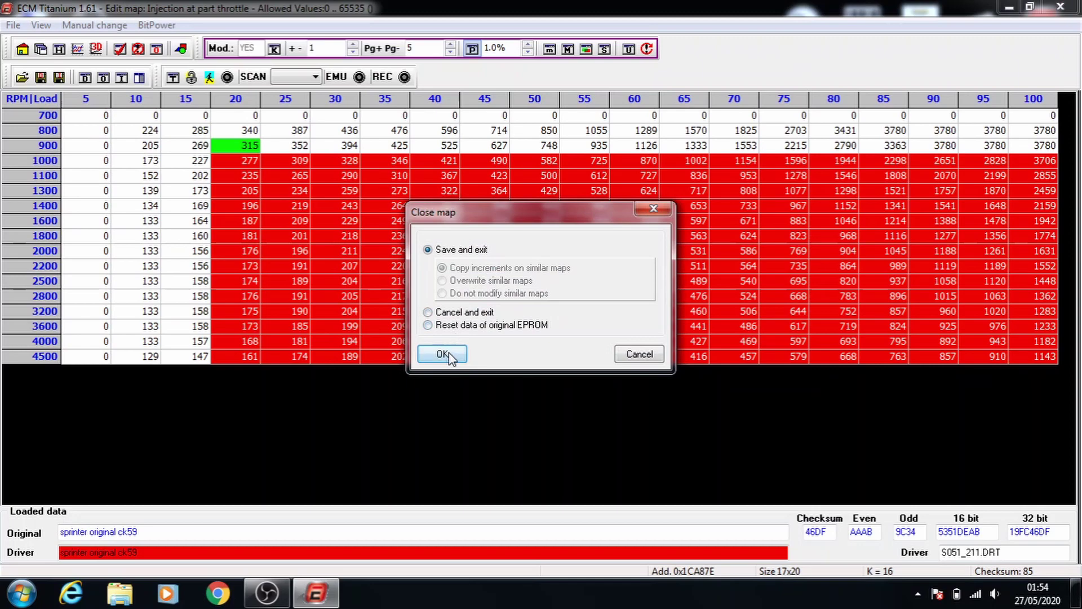
{"action": "left_click", "coordinate": [445, 348]}
Step: Open Injection correction and raise blocks from rpm/load 1000/21, 1200/29 and 1400/36 by 5 each
{"action": "double_click", "coordinate": [667, 175]}
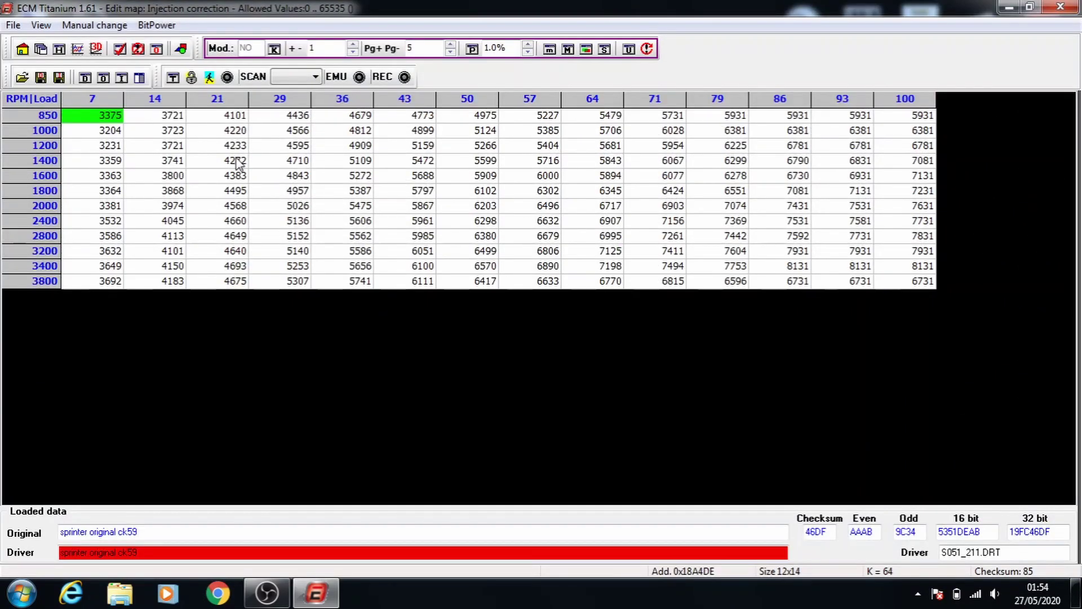
{"action": "left_click_drag", "start_coordinate": [227, 133], "coordinate": [900, 283]}
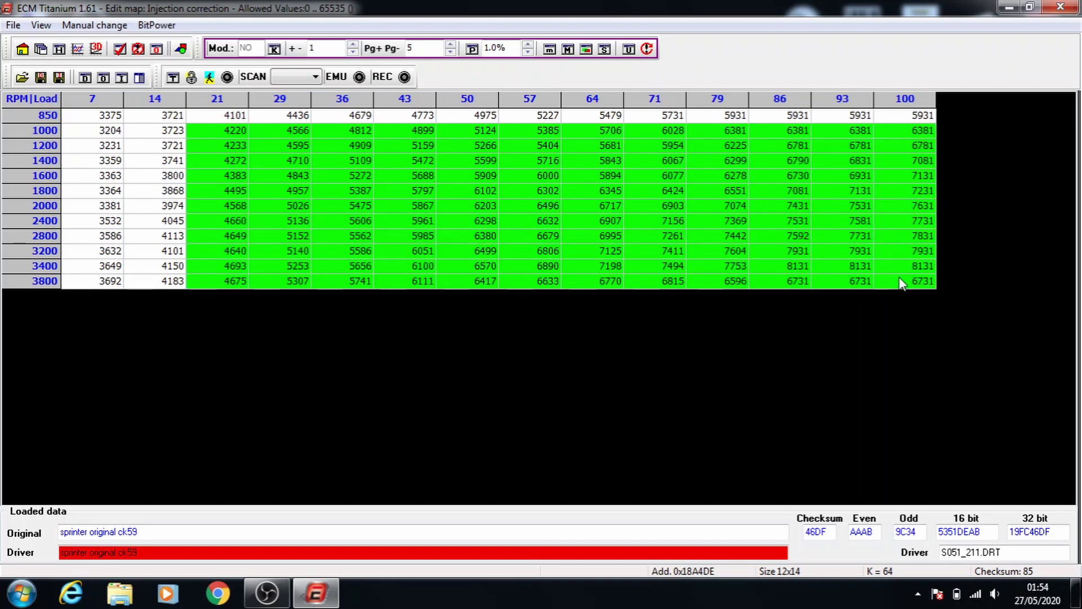
{"action": "key", "text": "Page_Up"}
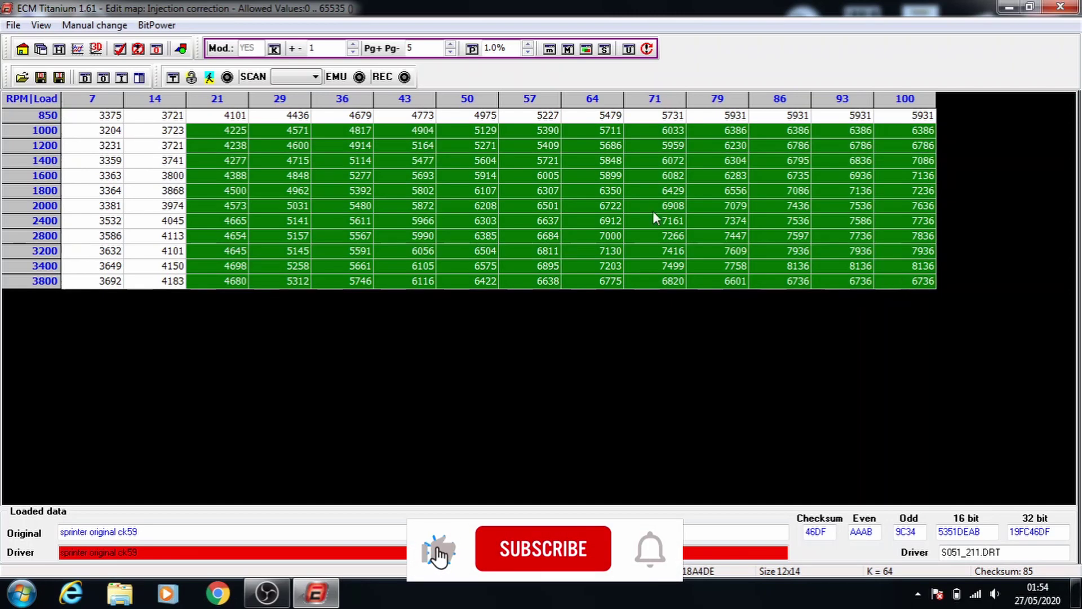
{"action": "left_click_drag", "start_coordinate": [282, 146], "coordinate": [919, 285]}
{"action": "key", "text": "Page_Up"}
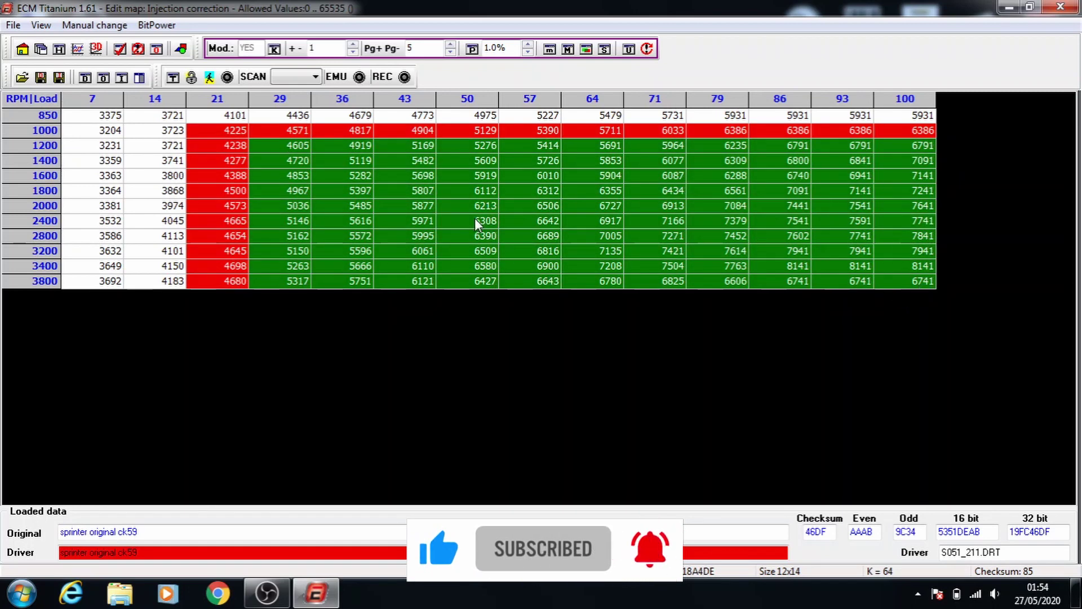
{"action": "left_click_drag", "start_coordinate": [350, 163], "coordinate": [921, 280]}
{"action": "key", "text": "Page_Up"}
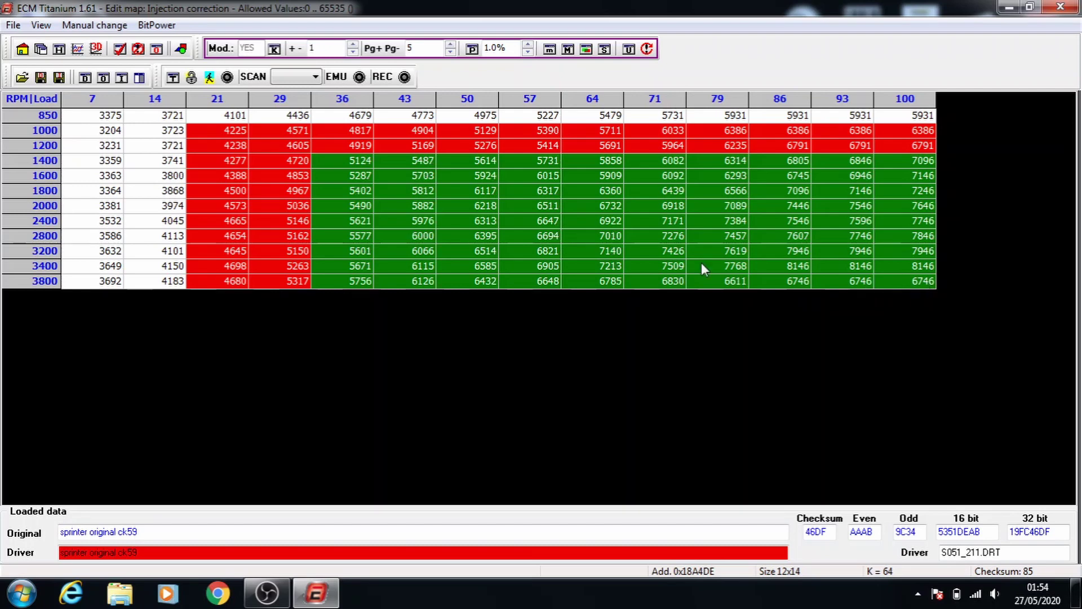
Step: Raise further blocks from 1600/43, 1800/50, 2000/57, 2400/64 and 2800/71 by 5, then close the map
{"action": "left_click", "coordinate": [426, 177]}
{"action": "left_click_drag", "start_coordinate": [784, 283], "coordinate": [951, 302]}
{"action": "key", "text": "Page_Up"}
{"action": "left_click_drag", "start_coordinate": [488, 190], "coordinate": [884, 282]}
{"action": "key", "text": "Page_Up"}
{"action": "left_click_drag", "start_coordinate": [560, 209], "coordinate": [914, 290]}
{"action": "key", "text": "Page_Up"}
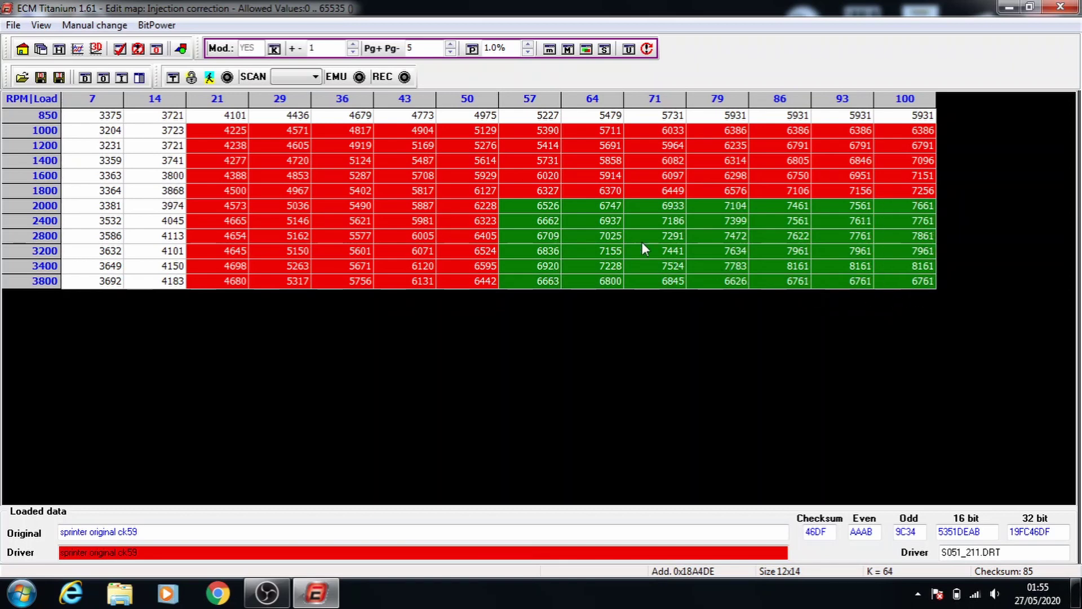
{"action": "left_click_drag", "start_coordinate": [606, 217], "coordinate": [899, 275]}
{"action": "key", "text": "Page_Up"}
{"action": "left_click_drag", "start_coordinate": [666, 235], "coordinate": [886, 288]}
{"action": "key", "text": "Page_Up"}
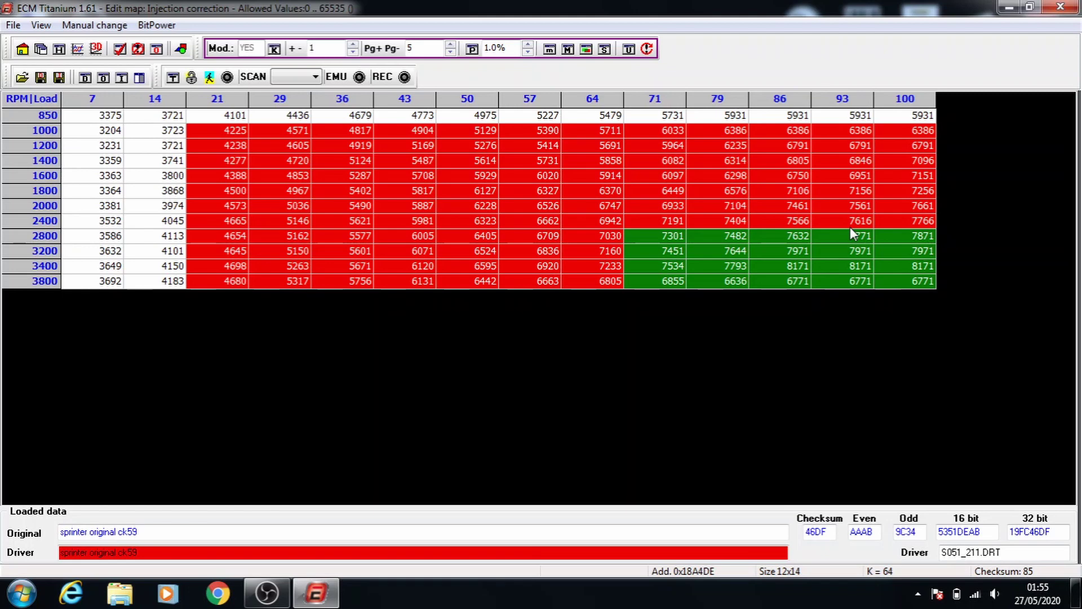
{"action": "left_click", "coordinate": [1073, 7]}
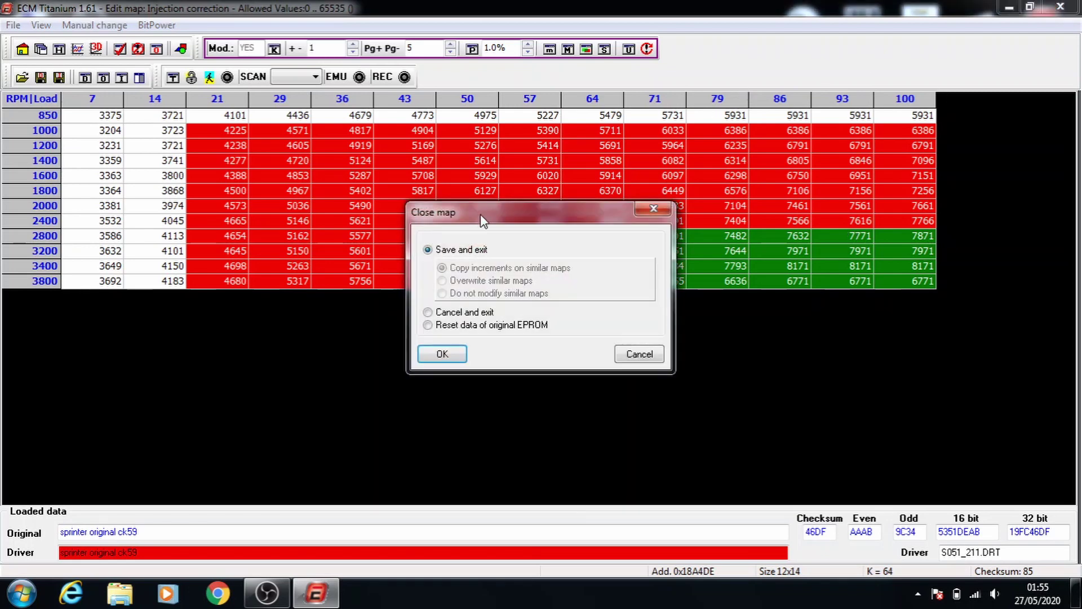
Step: Save and exit Injection correction, then open Rail pressure (1) from the maps tree
{"action": "left_click", "coordinate": [442, 354]}
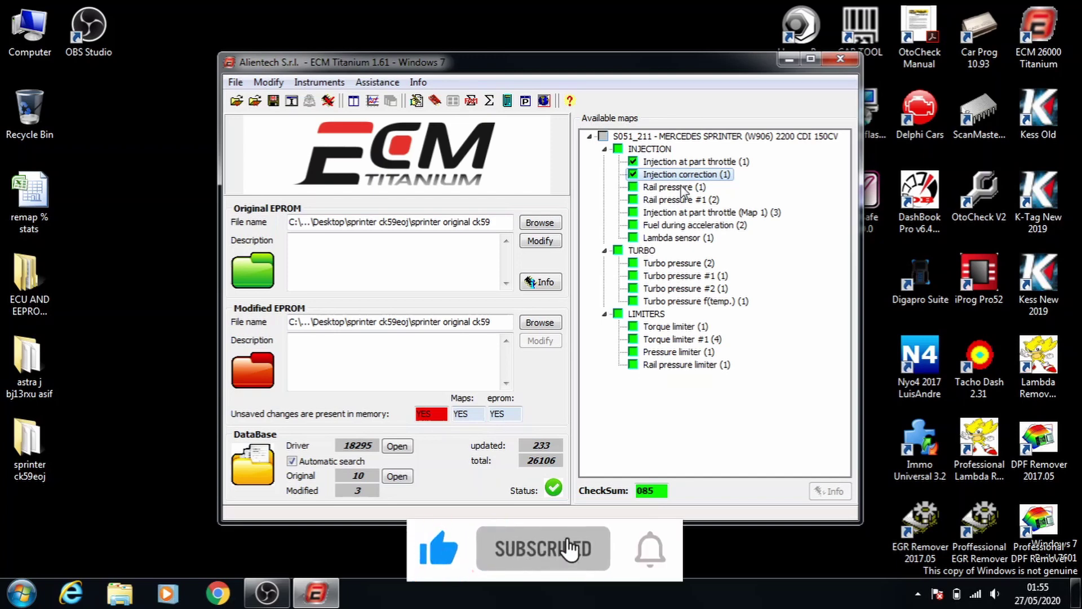
{"action": "double_click", "coordinate": [681, 187]}
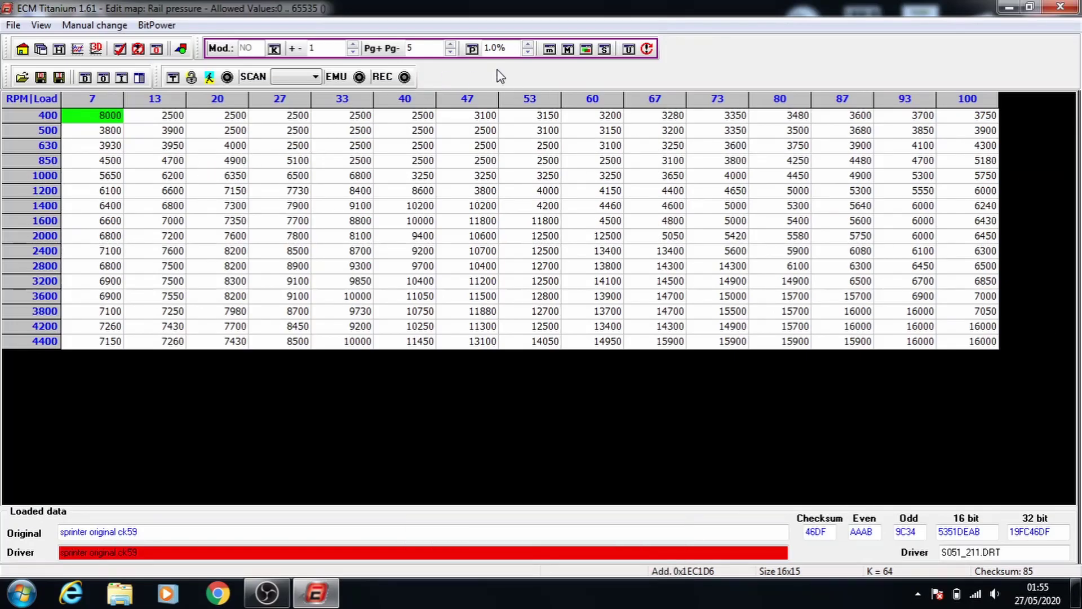
Step: Set a 0.5% percentage step and raise blocks from rpm/load 1000/20, 1200/27 and 1600/40
{"action": "left_click", "coordinate": [527, 52]}
{"action": "left_click", "coordinate": [472, 49]}
{"action": "left_click_drag", "start_coordinate": [213, 173], "coordinate": [943, 340]}
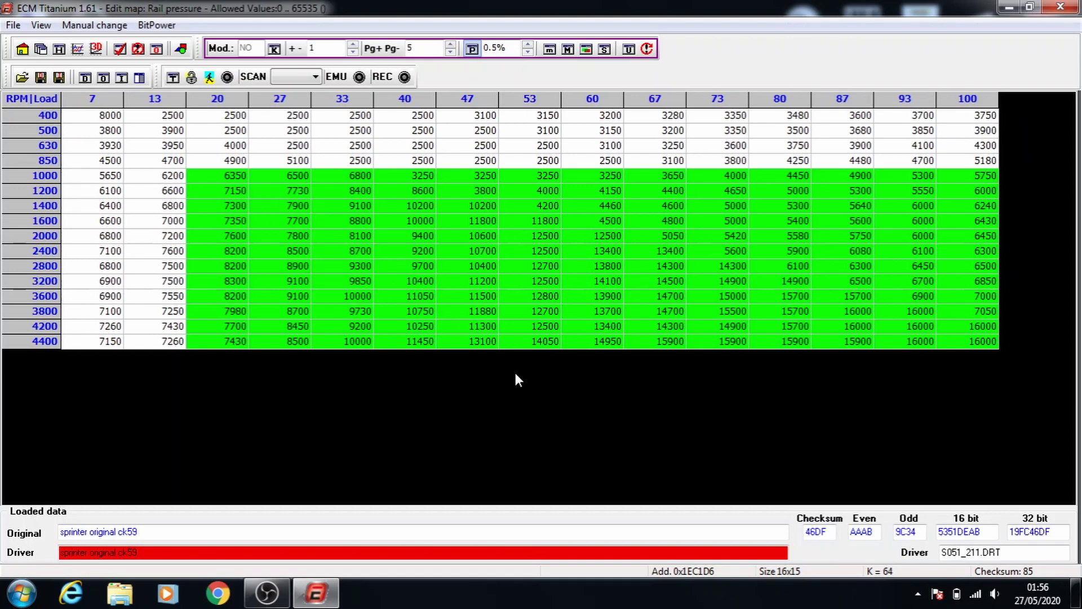
{"action": "key", "text": "plus"}
{"action": "left_click", "coordinate": [304, 197]}
{"action": "left_click_drag", "start_coordinate": [303, 194], "coordinate": [960, 350]}
{"action": "key", "text": "plus"}
{"action": "left_click_drag", "start_coordinate": [406, 221], "coordinate": [944, 326]}
{"action": "key", "text": "plus"}
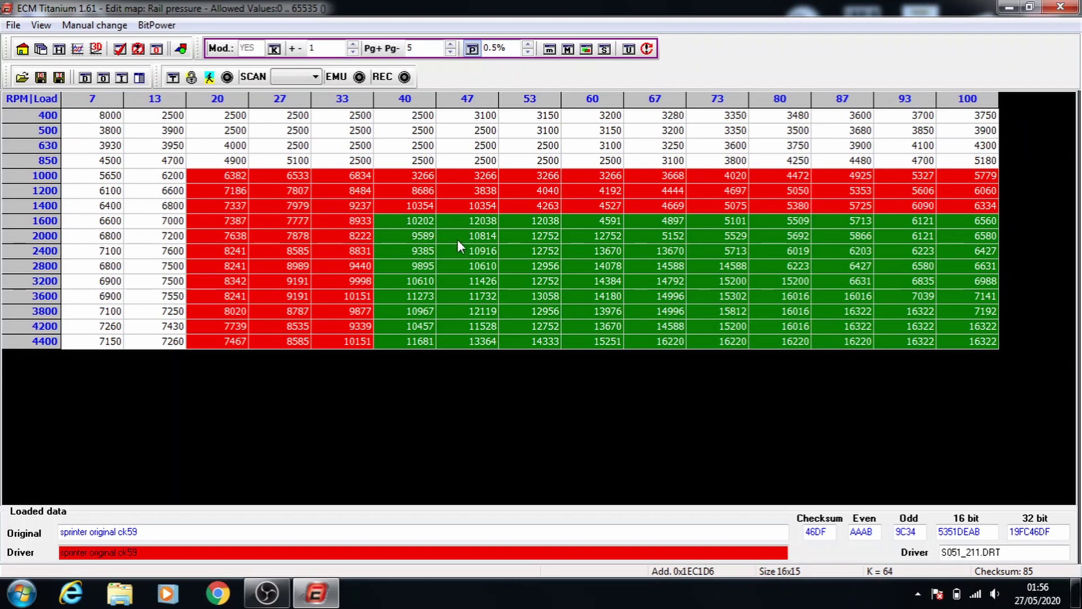
Step: Raise blocks from 2000/47, 2400/53, 2800/60 and 3200/67 by 0.5% each, then save and close
{"action": "left_click_drag", "start_coordinate": [451, 236], "coordinate": [977, 346]}
{"action": "key", "text": "plus"}
{"action": "left_click_drag", "start_coordinate": [553, 249], "coordinate": [914, 332]}
{"action": "key", "text": "plus"}
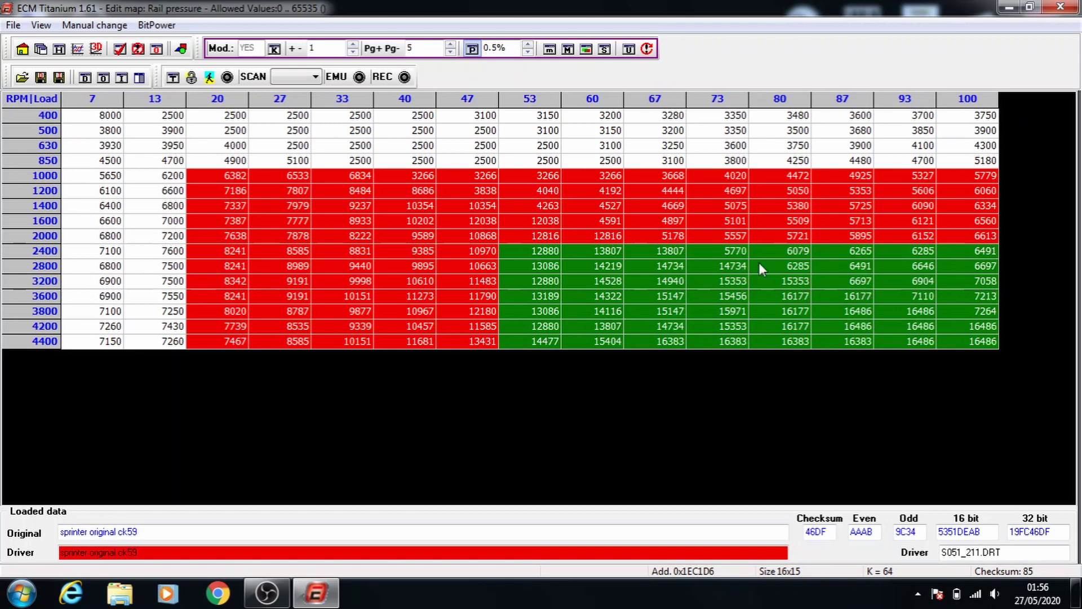
{"action": "left_click_drag", "start_coordinate": [601, 265], "coordinate": [958, 342]}
{"action": "key", "text": "plus"}
{"action": "left_click_drag", "start_coordinate": [677, 279], "coordinate": [979, 337]}
{"action": "key", "text": "plus"}
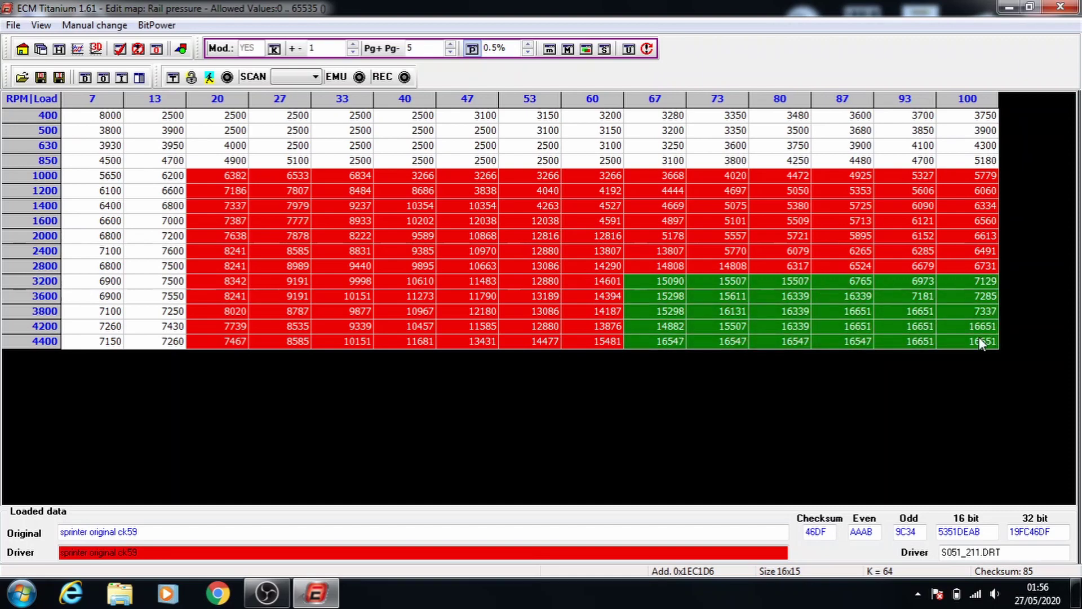
{"action": "left_click", "coordinate": [1060, 7]}
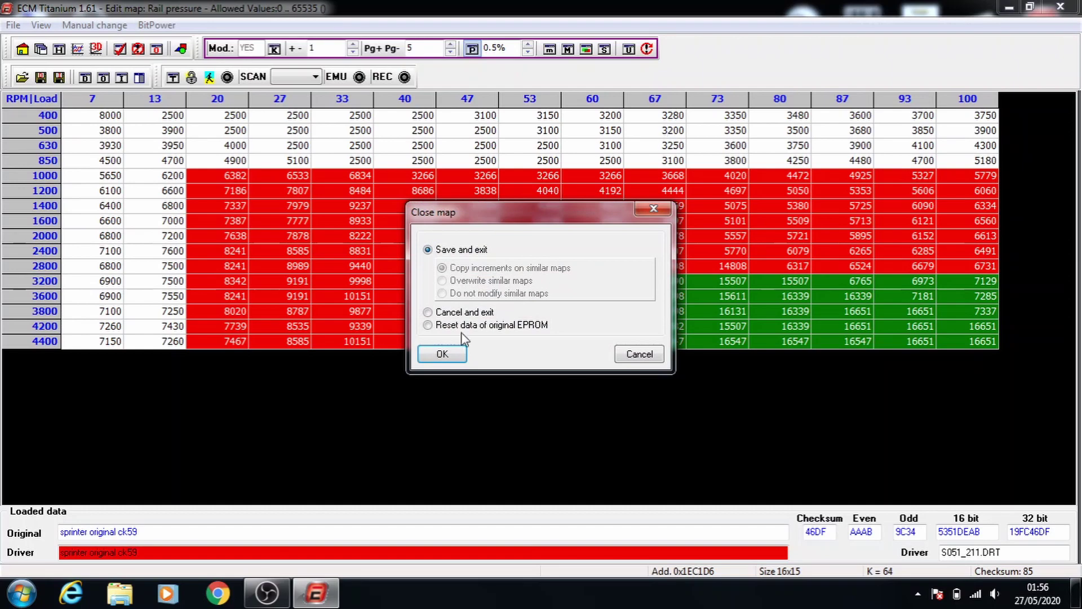
{"action": "left_click", "coordinate": [443, 355]}
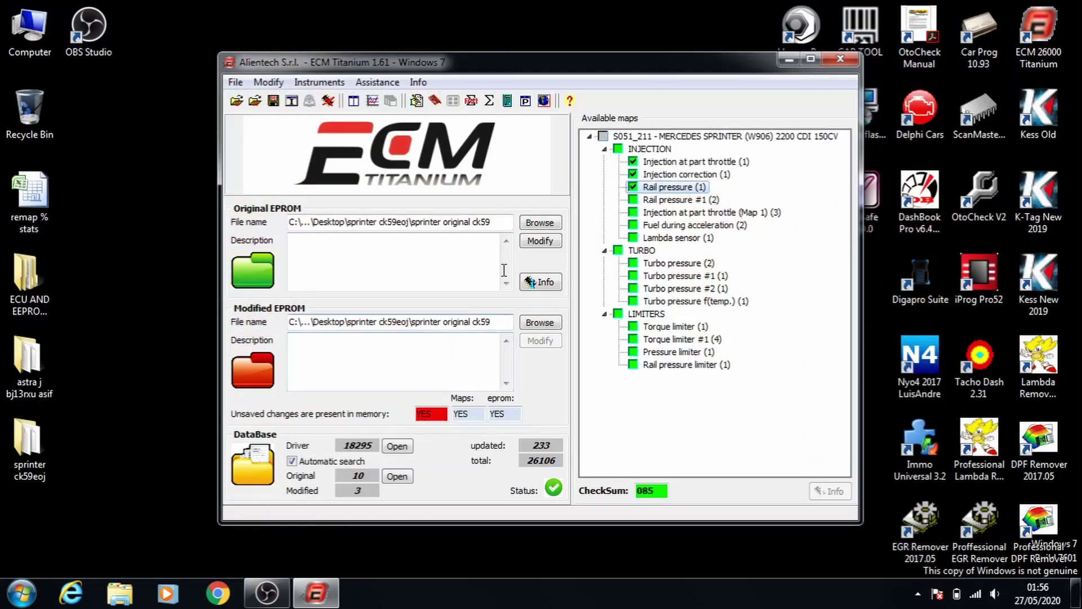
Step: Open Rail pressure #1 and raise blocks from rpm/load 1000/19, 1200/25 and 1400/31 by 5 each
{"action": "double_click", "coordinate": [660, 200]}
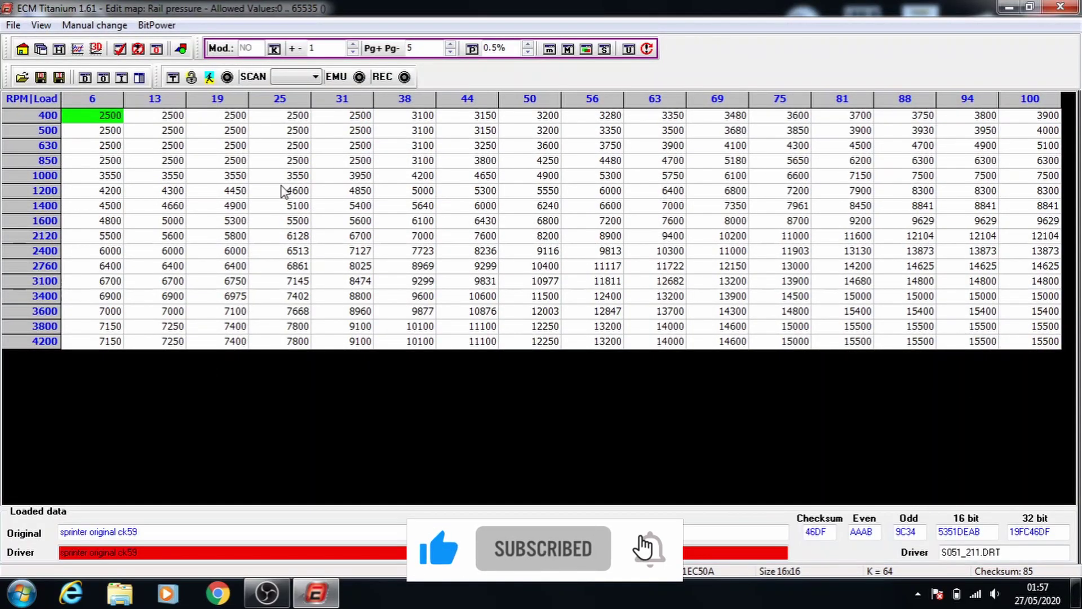
{"action": "left_click", "coordinate": [234, 177]}
{"action": "left_click_drag", "start_coordinate": [234, 177], "coordinate": [1036, 352]}
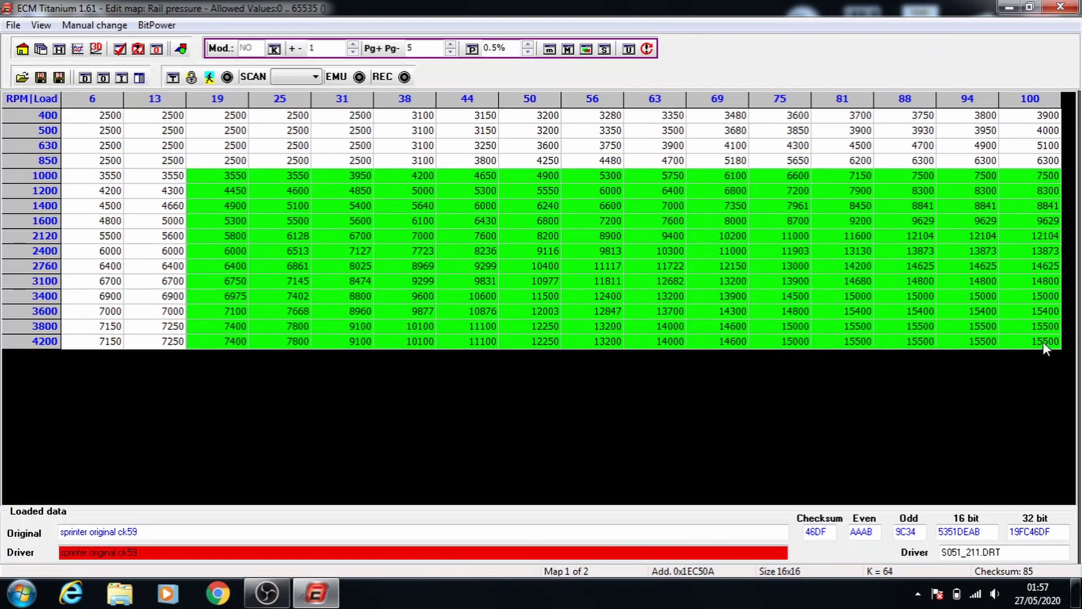
{"action": "key", "text": "Page_Up"}
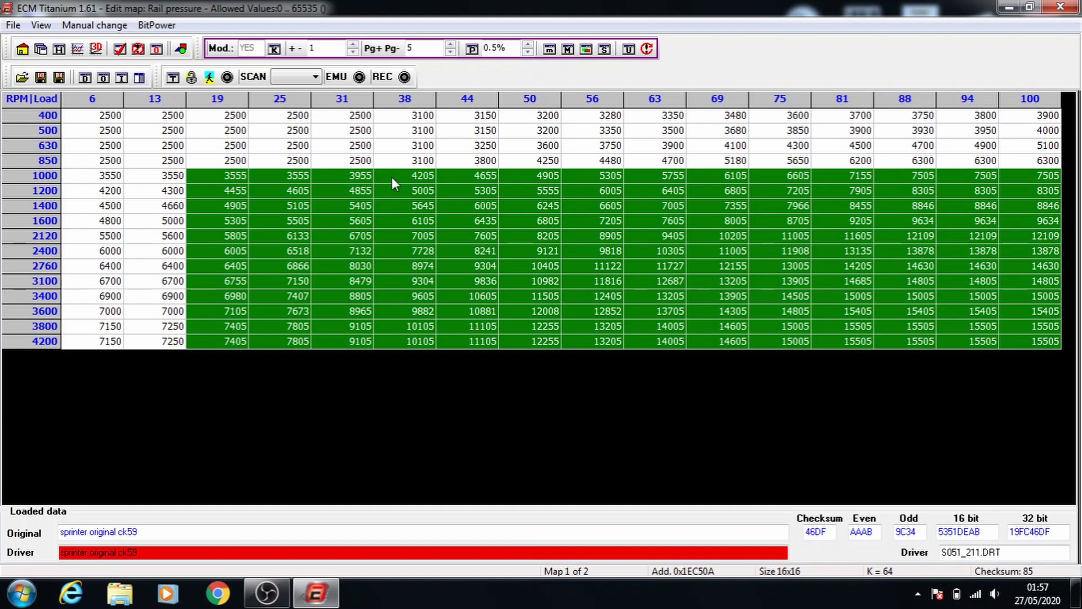
{"action": "left_click", "coordinate": [293, 184]}
{"action": "left_click_drag", "start_coordinate": [291, 187], "coordinate": [659, 341]}
{"action": "left_click_drag", "start_coordinate": [895, 368], "coordinate": [1057, 343]}
{"action": "key", "text": "Page_Up"}
{"action": "left_click_drag", "start_coordinate": [359, 210], "coordinate": [866, 301]}
{"action": "left_click_drag", "start_coordinate": [1032, 355], "coordinate": [1038, 345]}
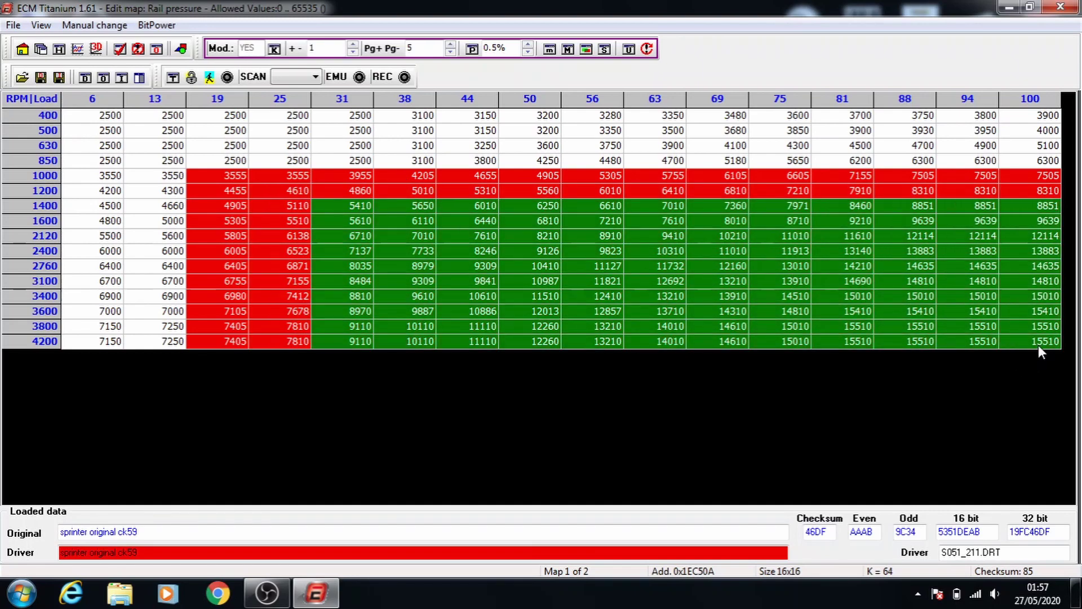
{"action": "key", "text": "Page_Up"}
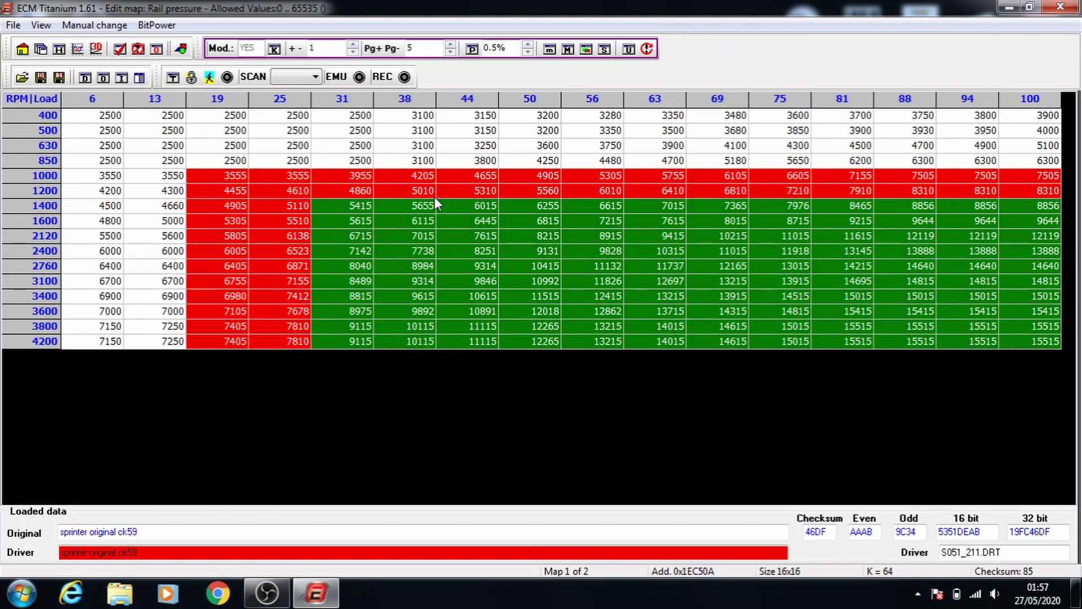
Step: Raise further blocks from 1600/38, 2120/44, 2400/50, 2760/56 and 3100/63 by 5 each
{"action": "left_click_drag", "start_coordinate": [397, 220], "coordinate": [815, 376]}
{"action": "left_click_drag", "start_coordinate": [813, 363], "coordinate": [1017, 345]}
{"action": "key", "text": "Page_Up"}
{"action": "left_click_drag", "start_coordinate": [475, 236], "coordinate": [1020, 332]}
{"action": "key", "text": "Page_Up"}
{"action": "left_click", "coordinate": [553, 252]}
{"action": "left_click_drag", "start_coordinate": [552, 252], "coordinate": [1033, 339]}
{"action": "key", "text": "Page_Up"}
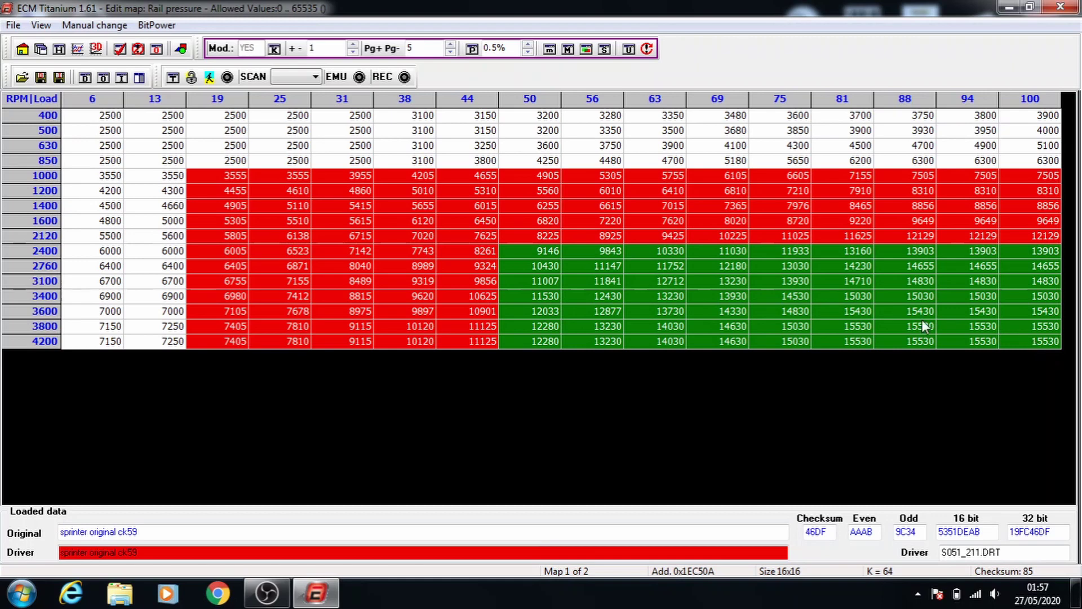
{"action": "left_click_drag", "start_coordinate": [622, 263], "coordinate": [1029, 339]}
{"action": "key", "text": "Page_Up"}
{"action": "left_click", "coordinate": [678, 280]}
{"action": "left_click_drag", "start_coordinate": [679, 280], "coordinate": [1026, 346]}
{"action": "key", "text": "Page_Up"}
Step: Save and close Rail pressure #1, choosing not to modify similar maps
{"action": "left_click", "coordinate": [1065, 7]}
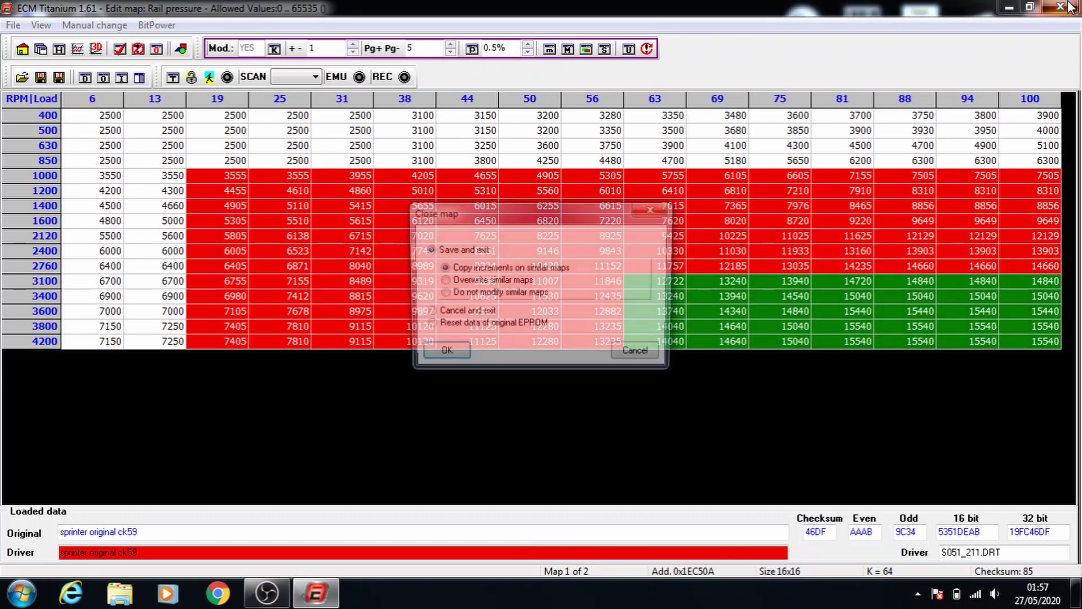
{"action": "left_click", "coordinate": [499, 294]}
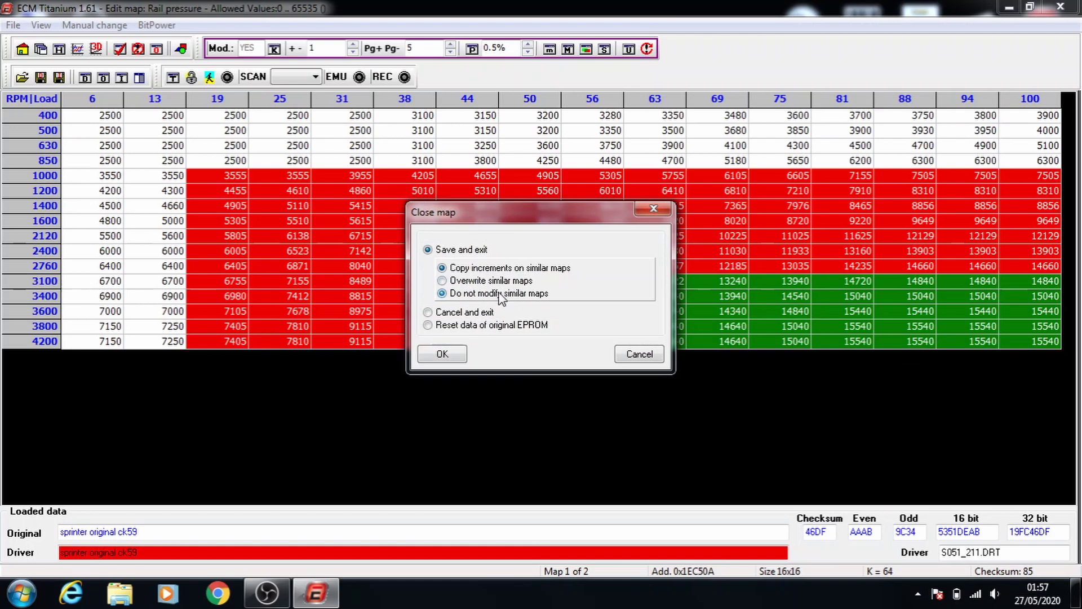
{"action": "left_click", "coordinate": [441, 354]}
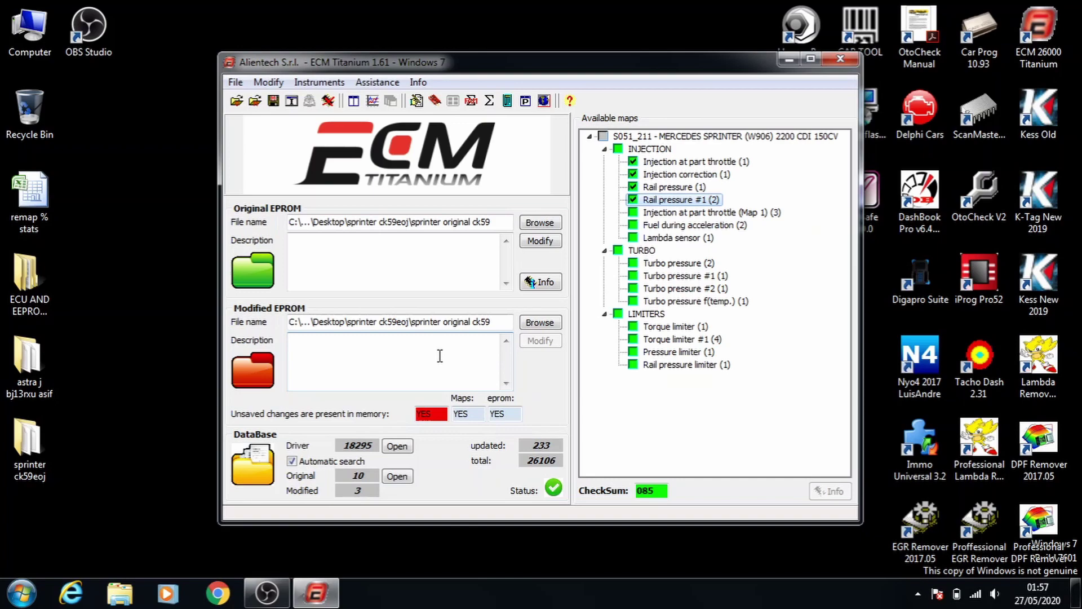
Step: Open Injection at part throttle (Map 1), set a 1.0% step, and raise blocks from rpm/load 1000/19, 1400/25 and 1800/31
{"action": "double_click", "coordinate": [701, 213]}
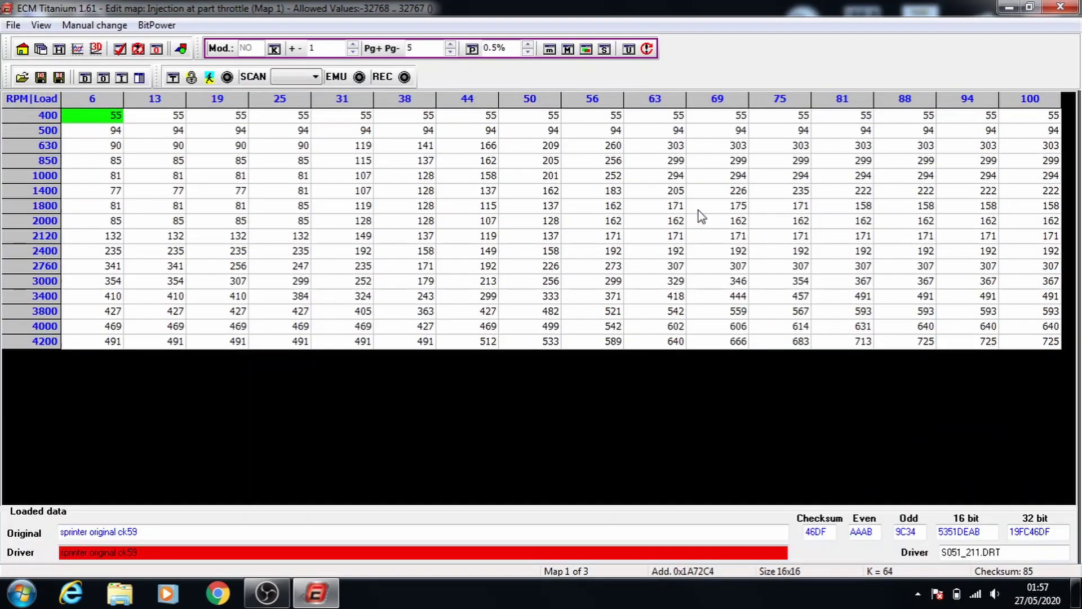
{"action": "left_click", "coordinate": [527, 45]}
{"action": "left_click", "coordinate": [474, 47]}
{"action": "left_click_drag", "start_coordinate": [232, 181], "coordinate": [1027, 350]}
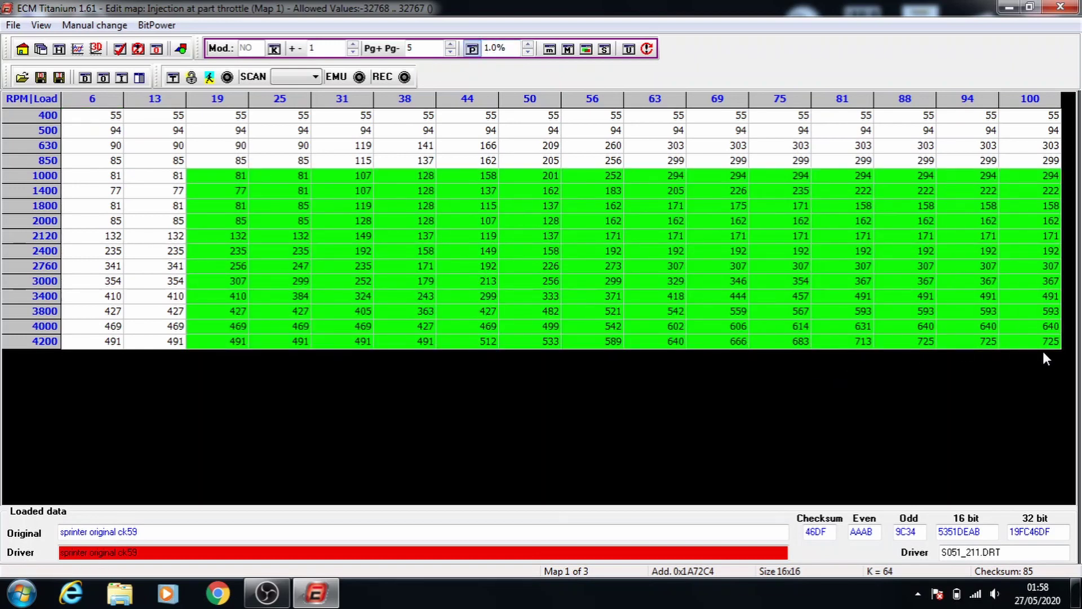
{"action": "key", "text": "plus"}
{"action": "left_click_drag", "start_coordinate": [296, 194], "coordinate": [905, 344]}
{"action": "left_click_drag", "start_coordinate": [1007, 373], "coordinate": [1037, 347]}
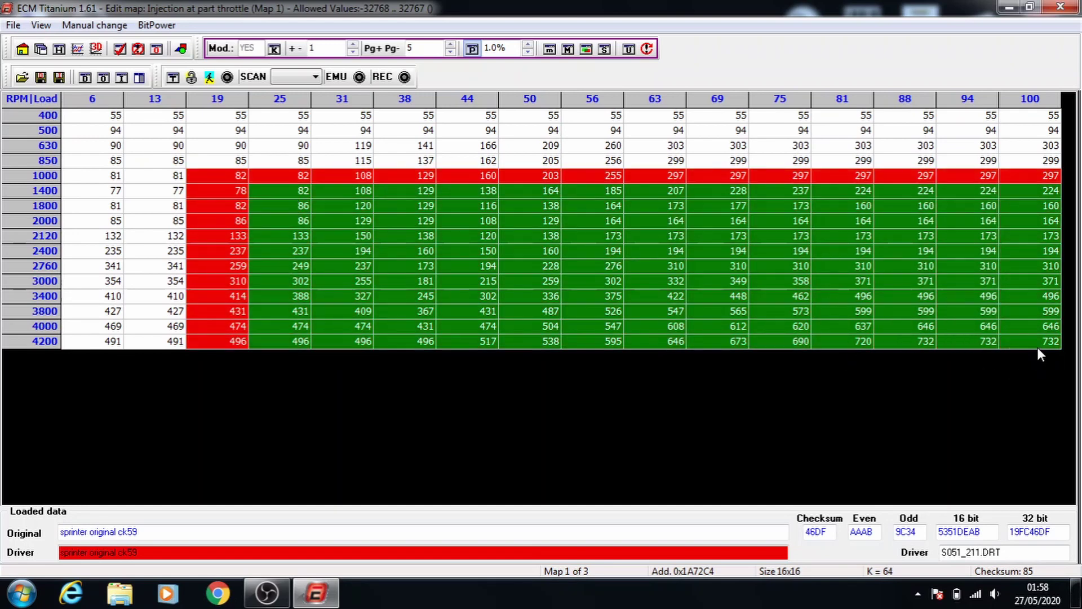
{"action": "key", "text": "plus"}
{"action": "left_click_drag", "start_coordinate": [360, 202], "coordinate": [1019, 347]}
{"action": "key", "text": "plus"}
Step: Raise blocks from 2000/38, 2120/44, 2400/50, 2760/56 and 3000/63 by 1% each, then save and close
{"action": "left_click_drag", "start_coordinate": [424, 220], "coordinate": [1005, 339]}
{"action": "key", "text": "plus"}
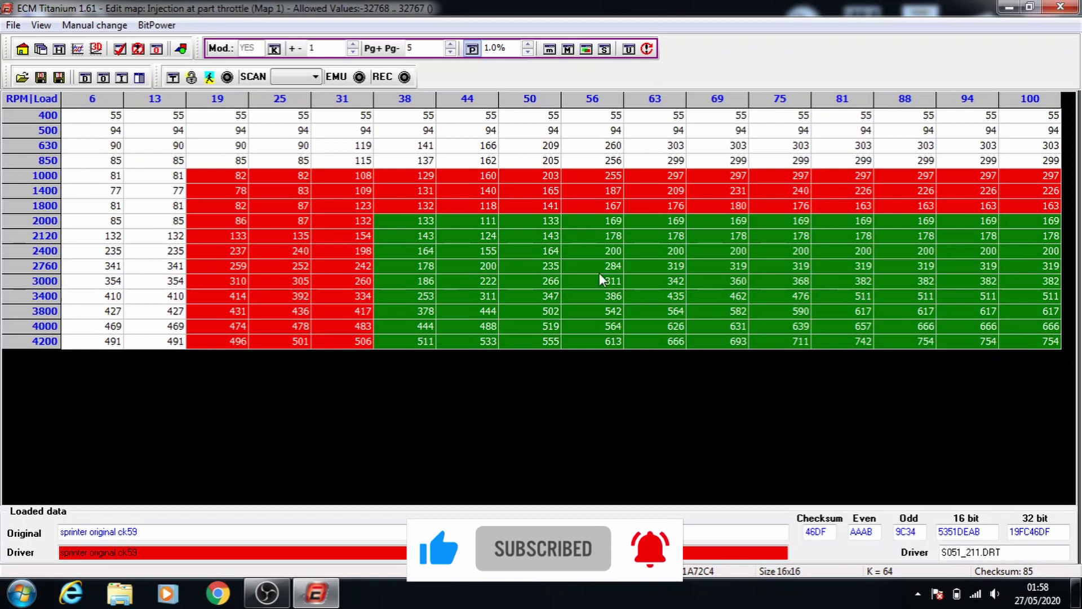
{"action": "left_click_drag", "start_coordinate": [465, 233], "coordinate": [1018, 346]}
{"action": "key", "text": "plus"}
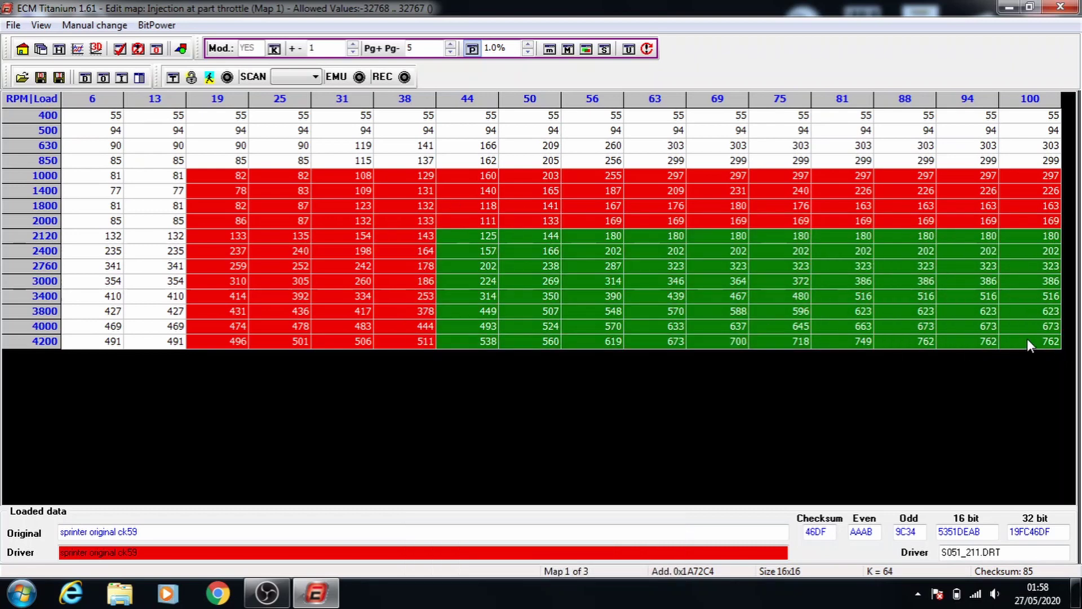
{"action": "left_click_drag", "start_coordinate": [846, 337], "coordinate": [1013, 329]}
{"action": "key", "text": "plus"}
{"action": "left_click_drag", "start_coordinate": [606, 265], "coordinate": [1000, 342]}
{"action": "key", "text": "plus"}
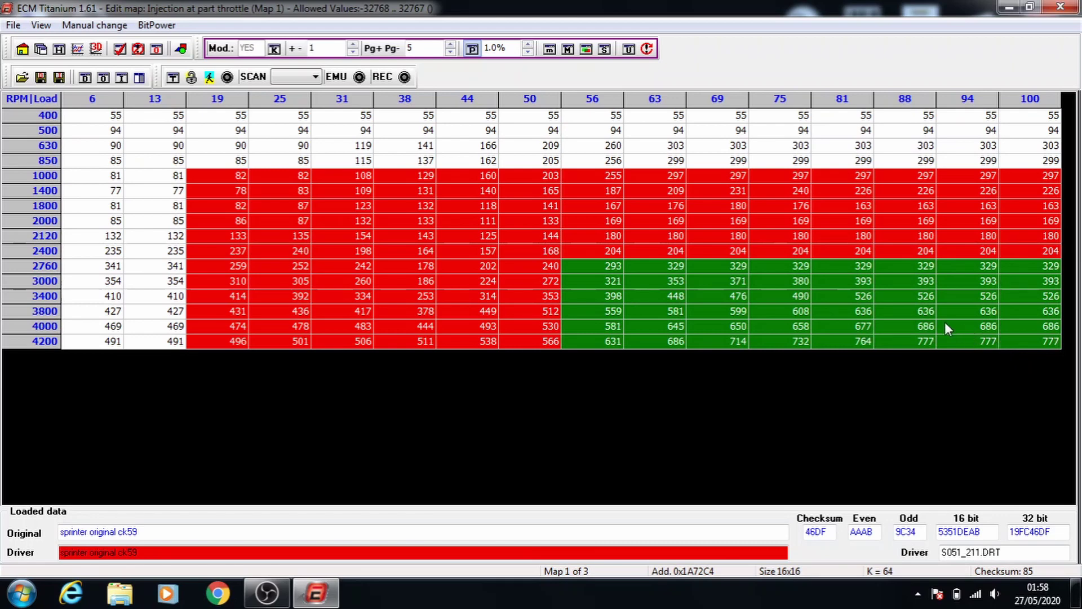
{"action": "left_click_drag", "start_coordinate": [657, 280], "coordinate": [924, 341]}
{"action": "left_click_drag", "start_coordinate": [1047, 365], "coordinate": [1048, 343]}
{"action": "key", "text": "plus"}
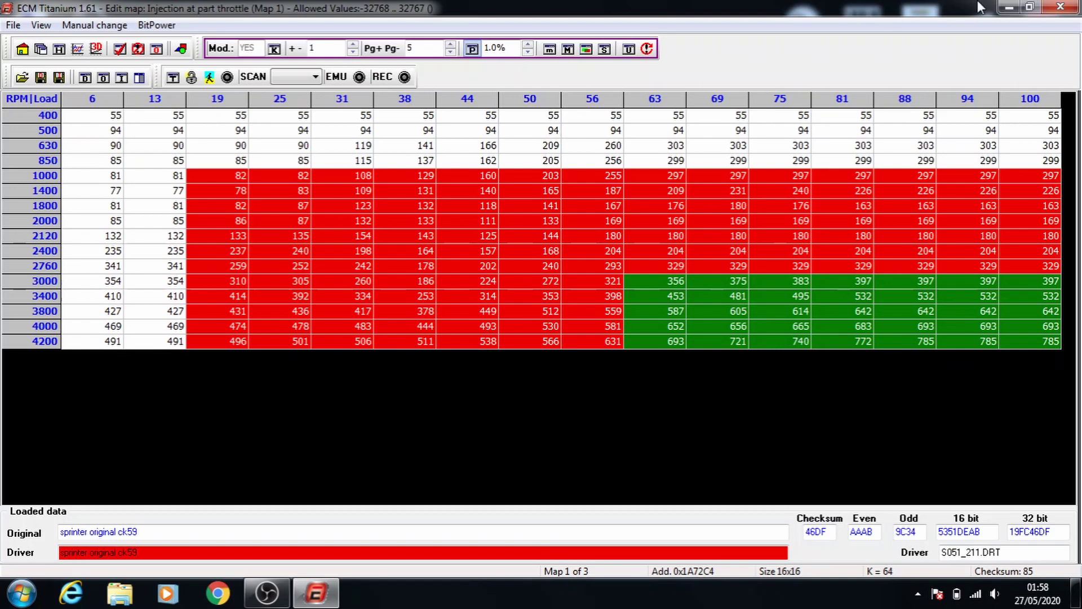
{"action": "left_click", "coordinate": [1060, 7]}
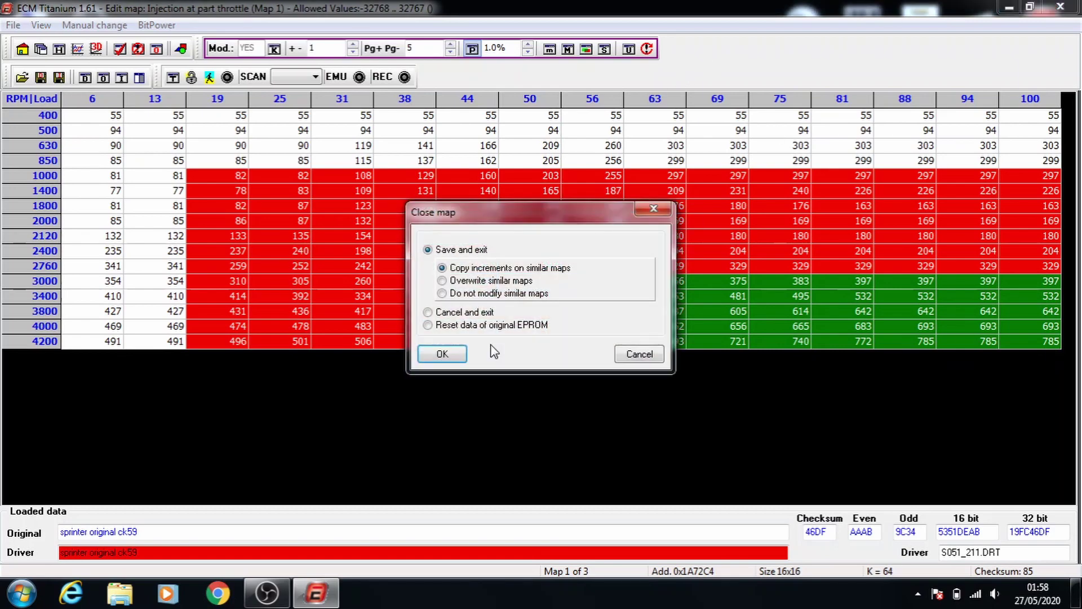
{"action": "left_click", "coordinate": [442, 354]}
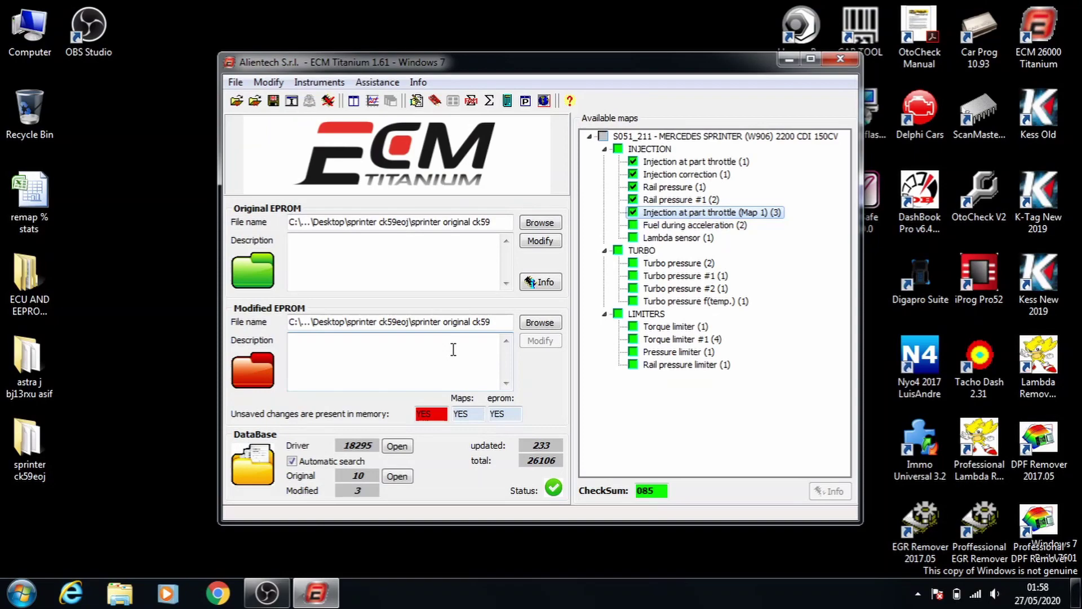
Step: Open Fuel during acceleration and raise the blocks from row 900/load 22 and row 1200/load 33 by 5
{"action": "double_click", "coordinate": [675, 226]}
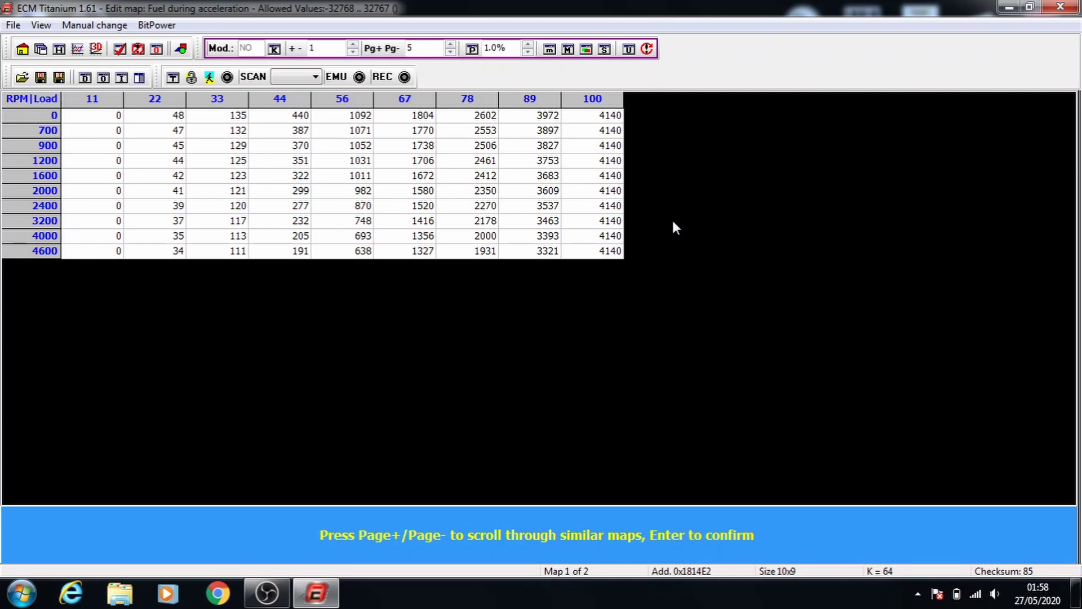
{"action": "key", "text": "Return"}
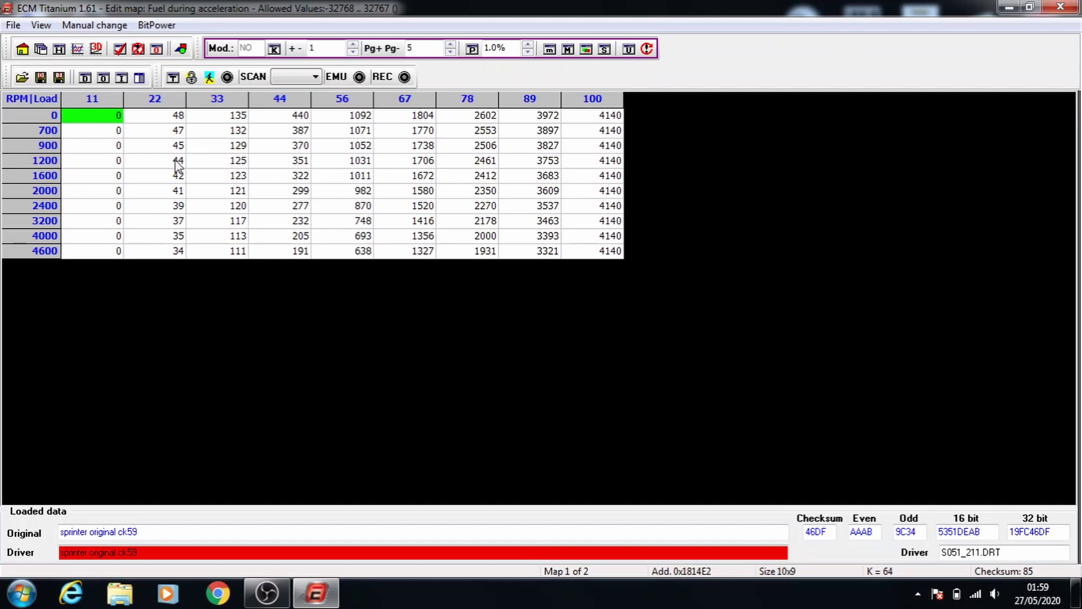
{"action": "left_click_drag", "start_coordinate": [175, 145], "coordinate": [610, 259]}
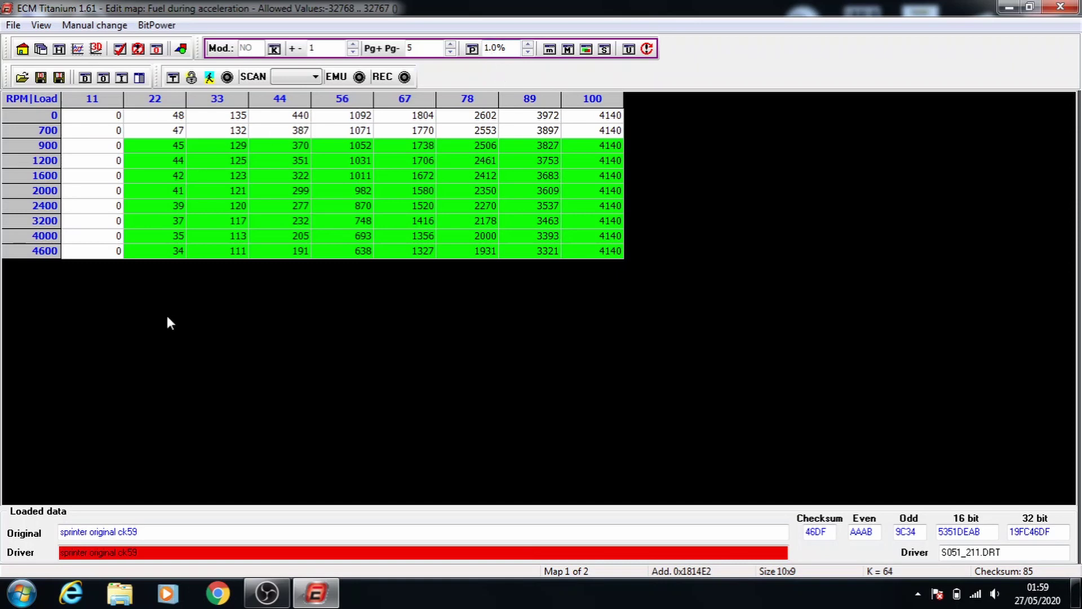
{"action": "key", "text": "Page_Up"}
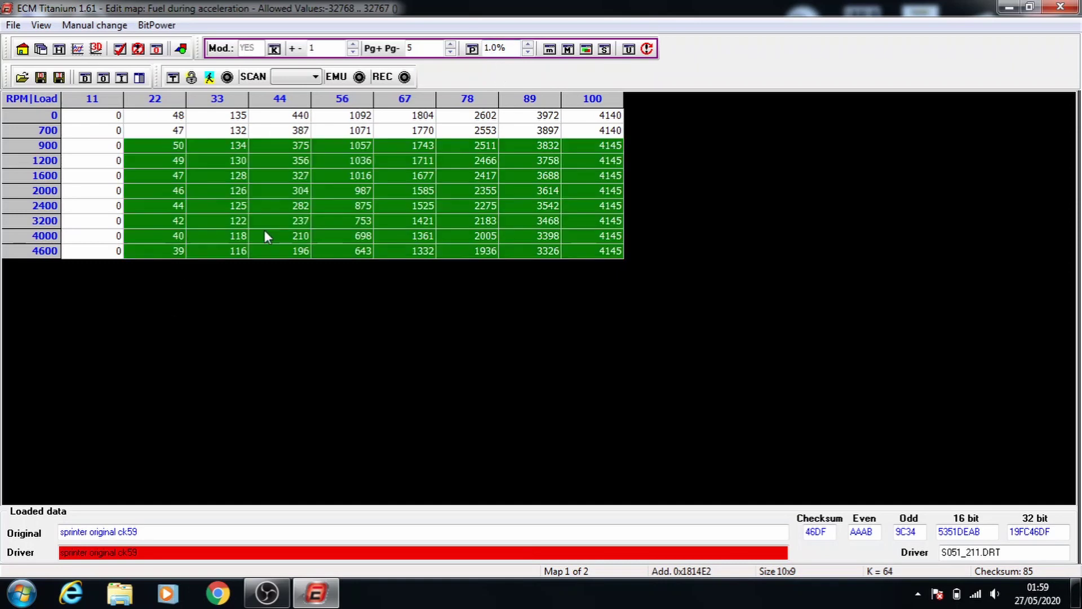
{"action": "left_click_drag", "start_coordinate": [235, 157], "coordinate": [586, 251]}
{"action": "key", "text": "Page_Up"}
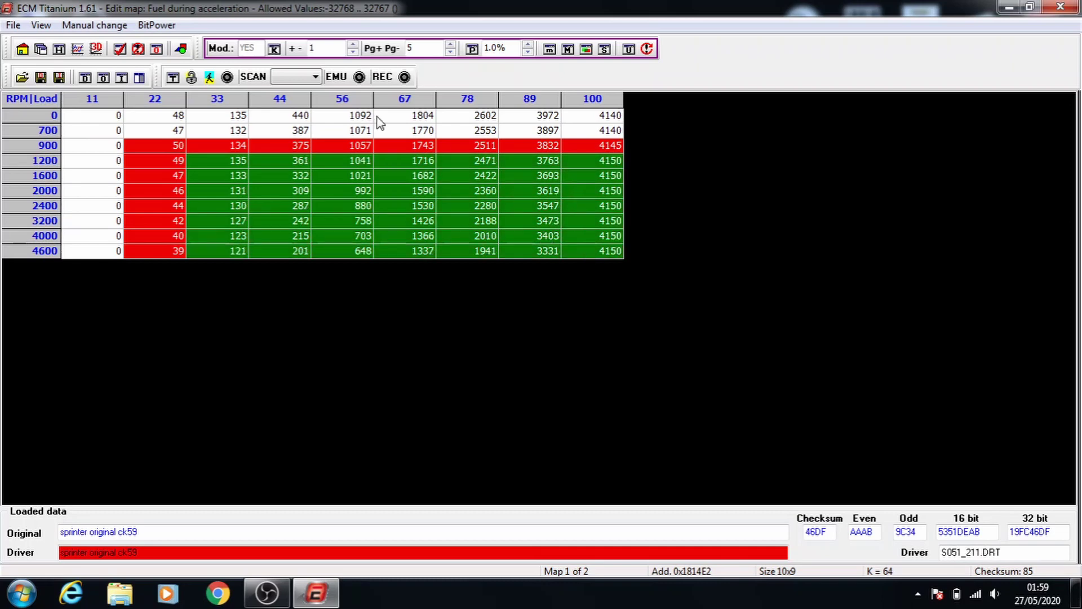
Step: Raise three more stepped blocks by 5, starting at rows 1600/load 44, 2000/load 56 and 2400/load 67
{"action": "left_click", "coordinate": [295, 179]}
{"action": "left_click_drag", "start_coordinate": [295, 181], "coordinate": [454, 224]}
{"action": "key", "text": "Page_Up"}
{"action": "left_click_drag", "start_coordinate": [361, 191], "coordinate": [592, 235]}
{"action": "key", "text": "Page_Up"}
{"action": "left_click_drag", "start_coordinate": [423, 206], "coordinate": [592, 251]}
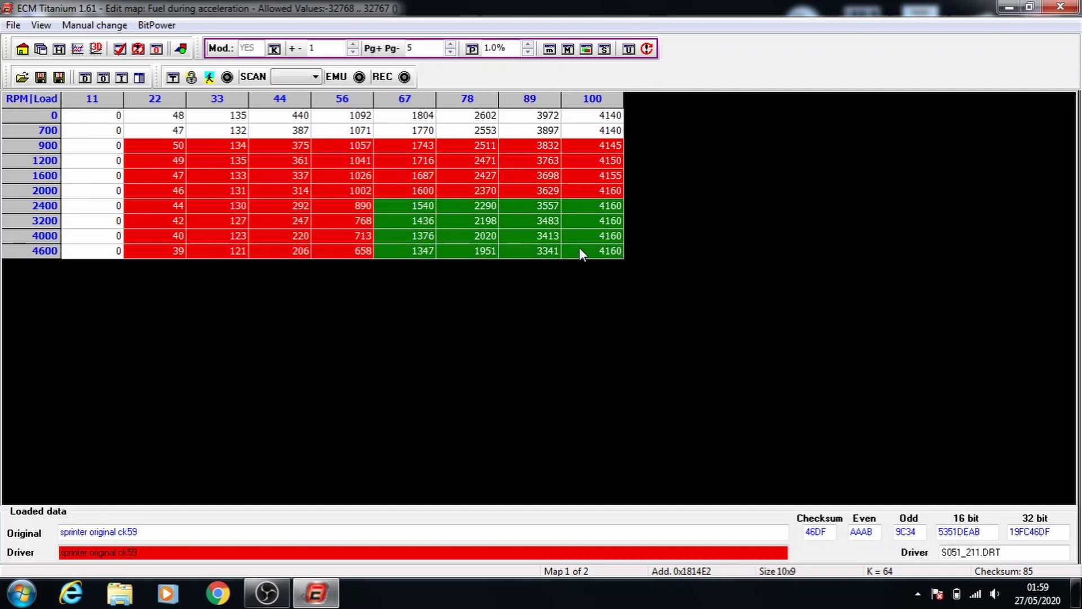
{"action": "key", "text": "Page_Up"}
Step: Save the edited map while leaving similar maps unchanged
{"action": "left_click", "coordinate": [1061, 7]}
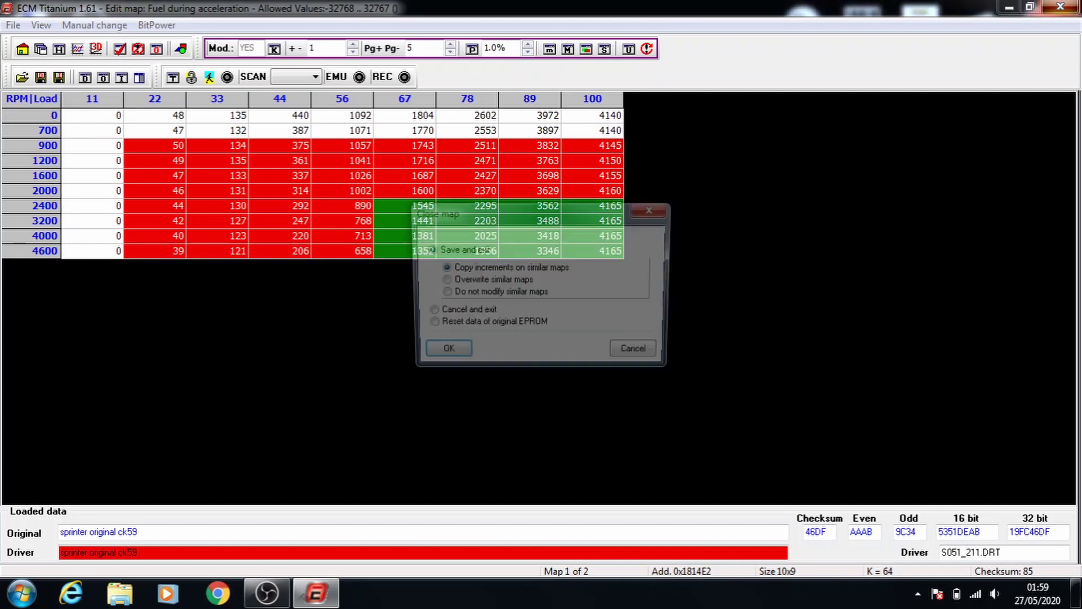
{"action": "left_click", "coordinate": [462, 293]}
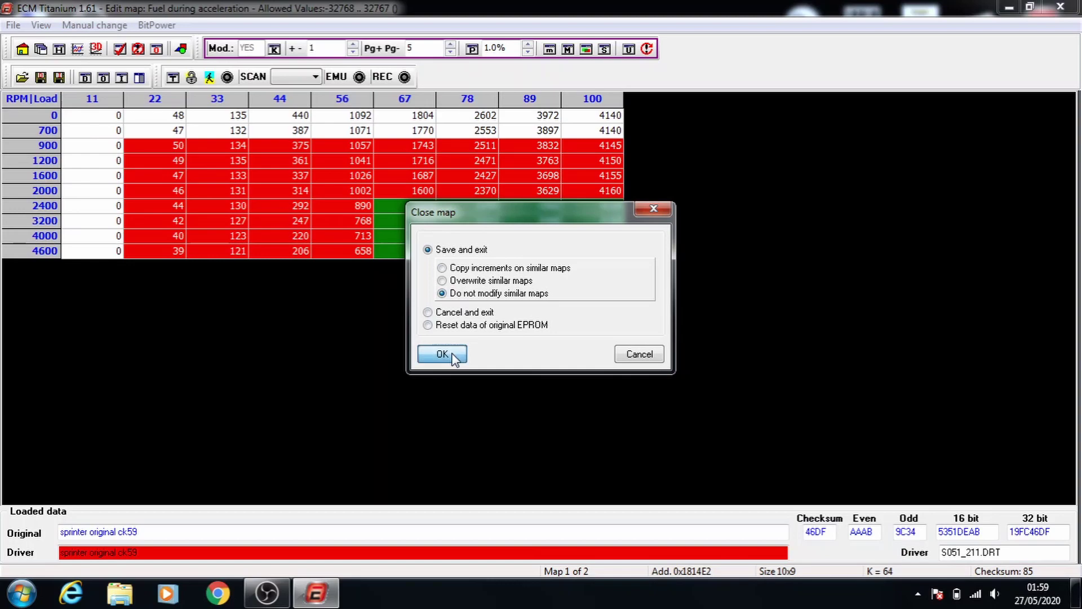
{"action": "left_click", "coordinate": [454, 354]}
{"action": "left_click", "coordinate": [669, 240]}
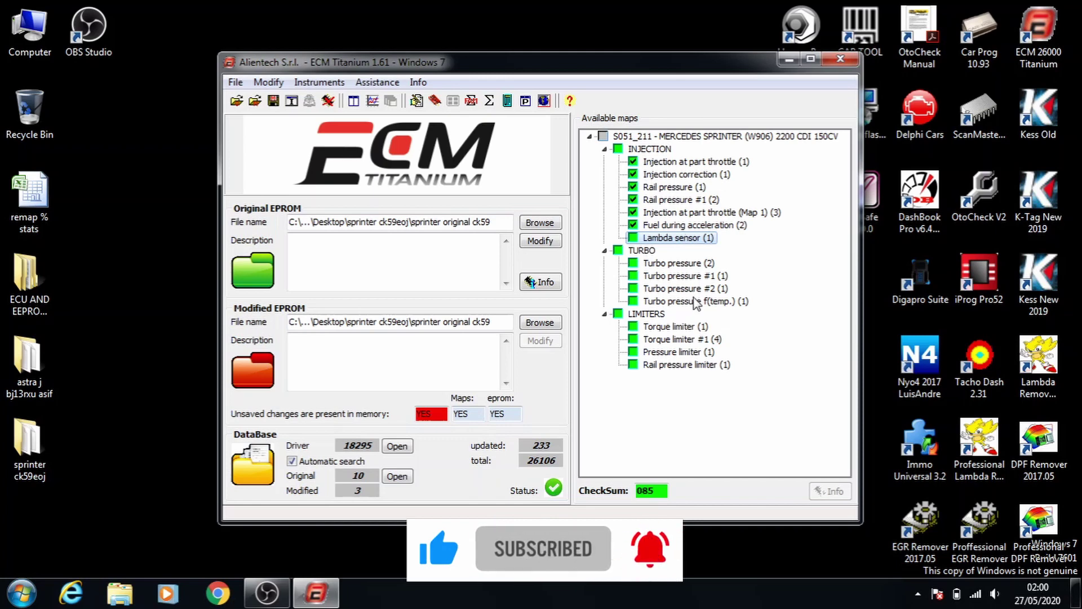
Step: Raise Rail pressure limiter rows 1000–4500 from load 17 by 5, then rows 1500–4500 from load 25 by another 5
{"action": "double_click", "coordinate": [669, 364]}
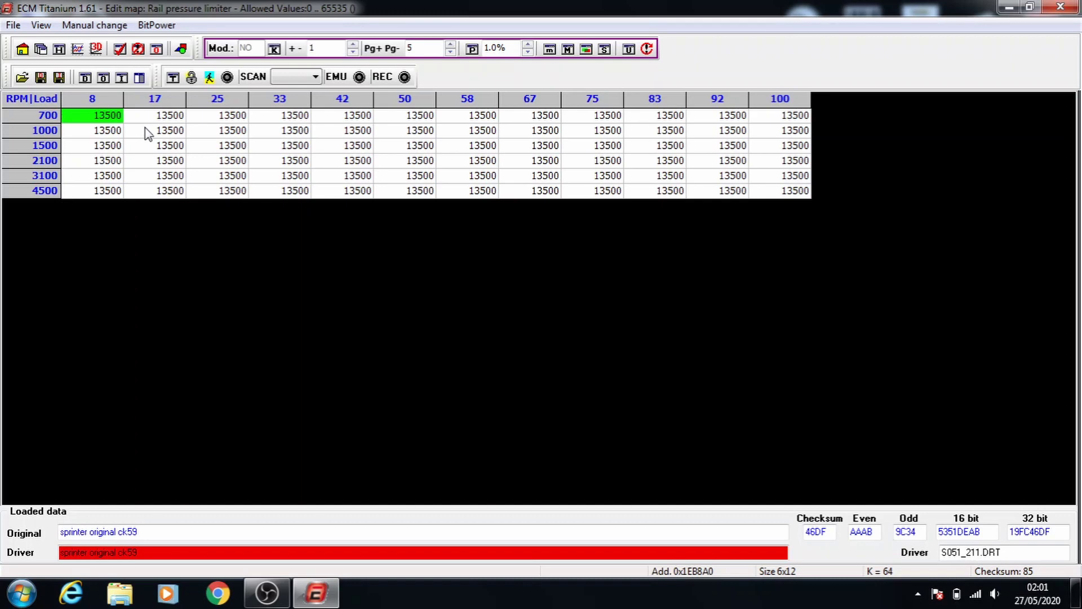
{"action": "left_click_drag", "start_coordinate": [171, 132], "coordinate": [776, 197]}
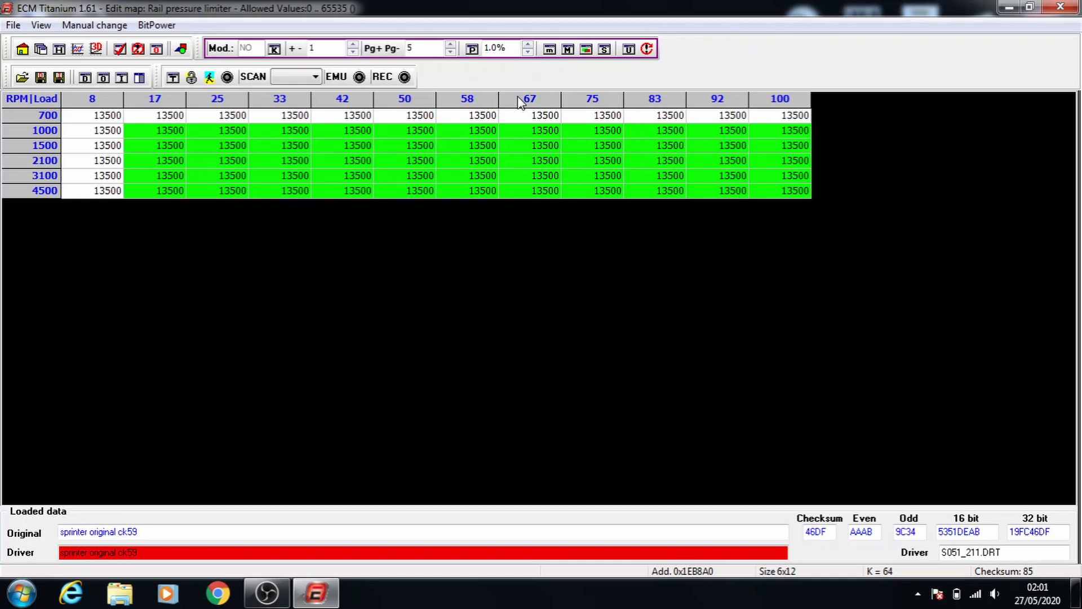
{"action": "key", "text": "Page_Up"}
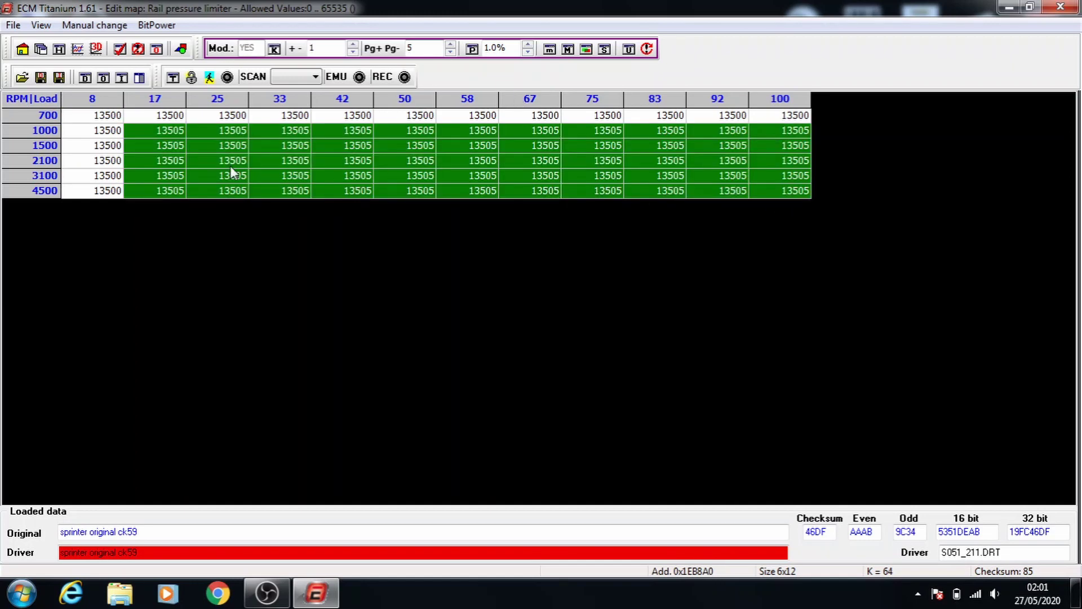
{"action": "left_click_drag", "start_coordinate": [221, 150], "coordinate": [760, 206]}
{"action": "key", "text": "Page_Up"}
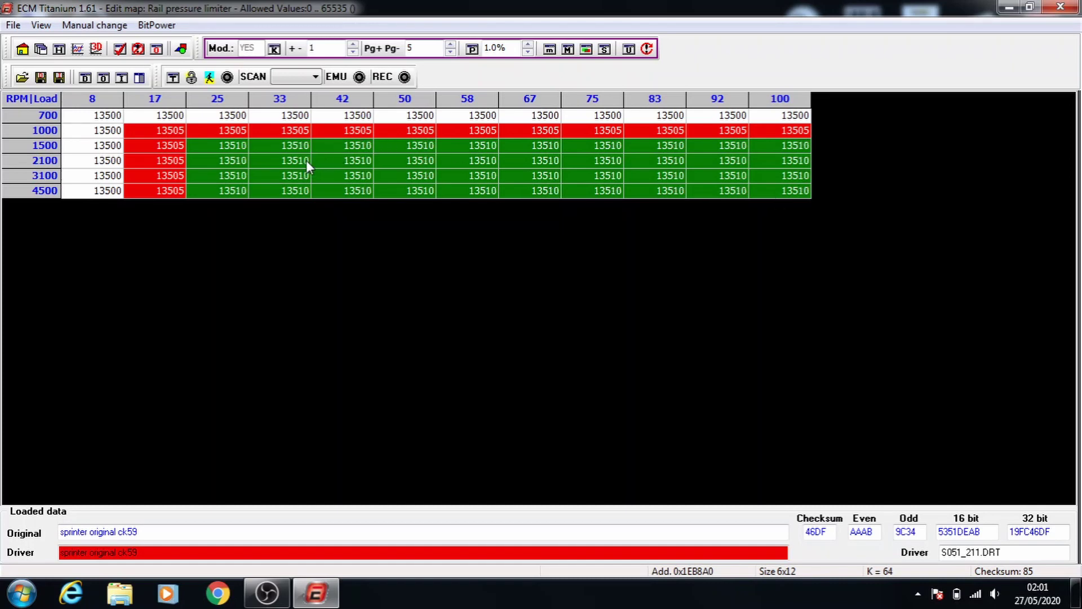